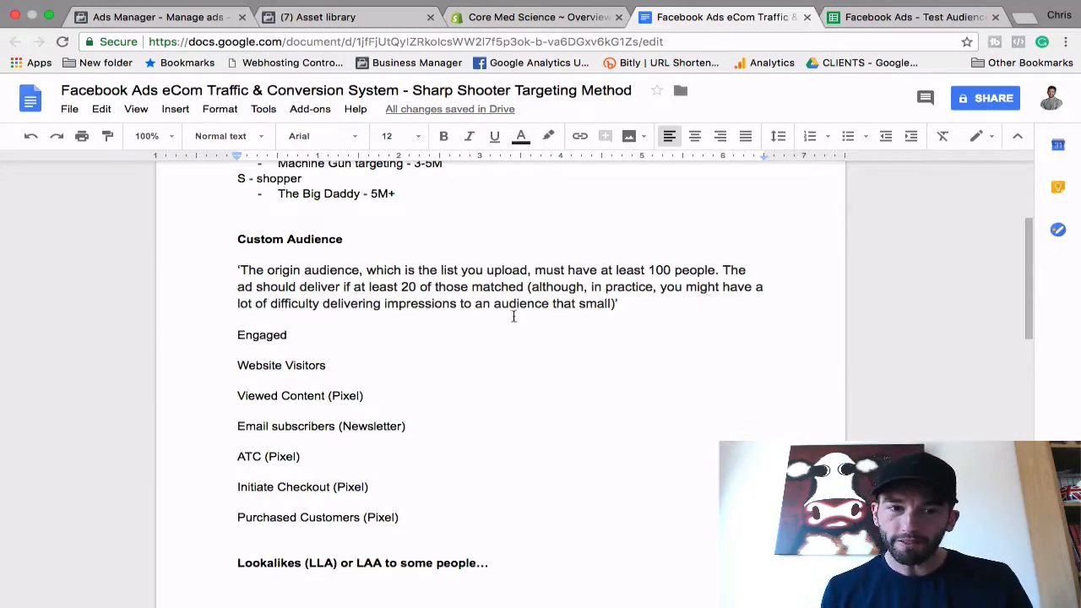
Step: Review the Custom Audience section and highlight the audience types from Engaged through Purchased Customers (Pixel)
click(302, 272)
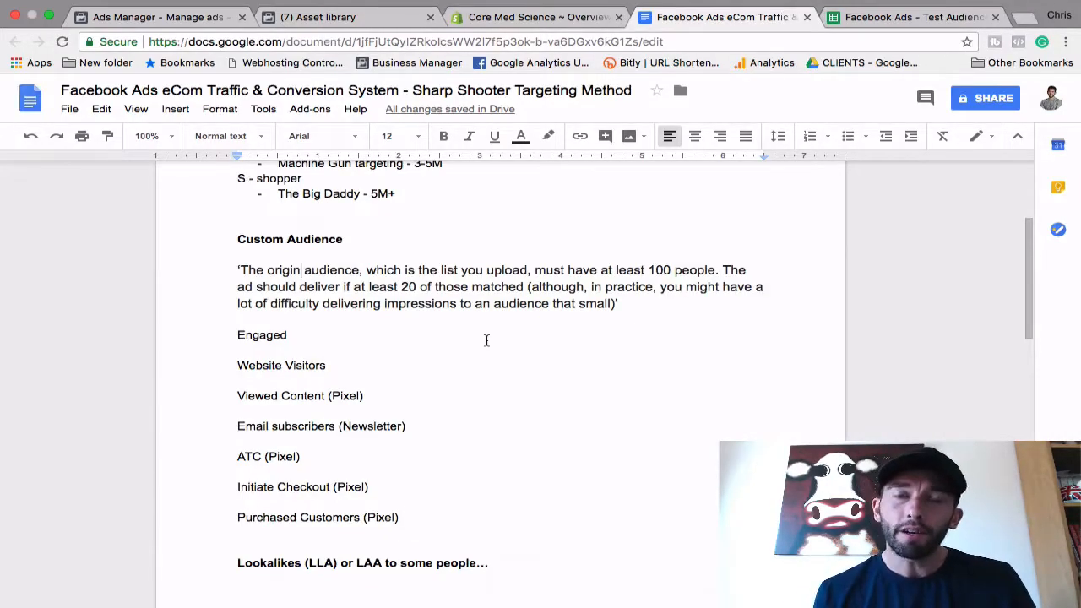
scroll(486, 341, down, 1)
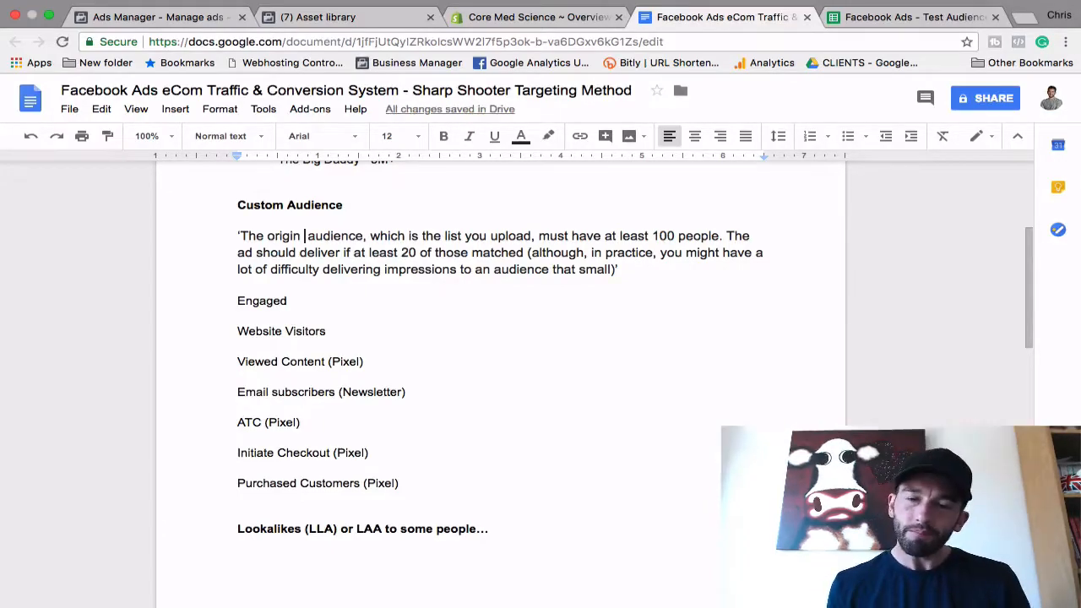
scroll(500, 292, down, 1)
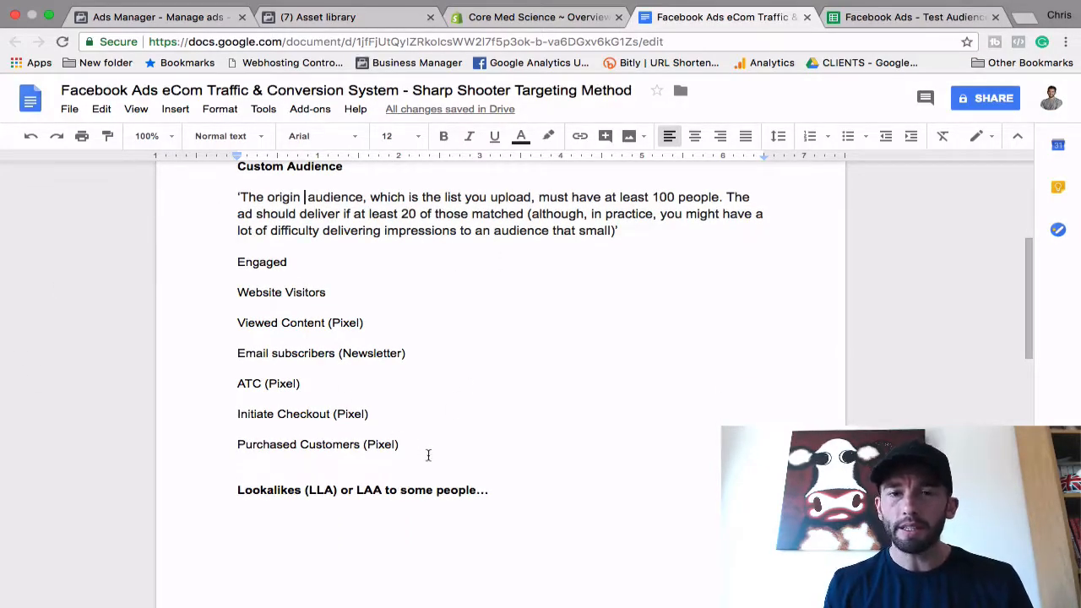
drag(420, 441, 213, 262)
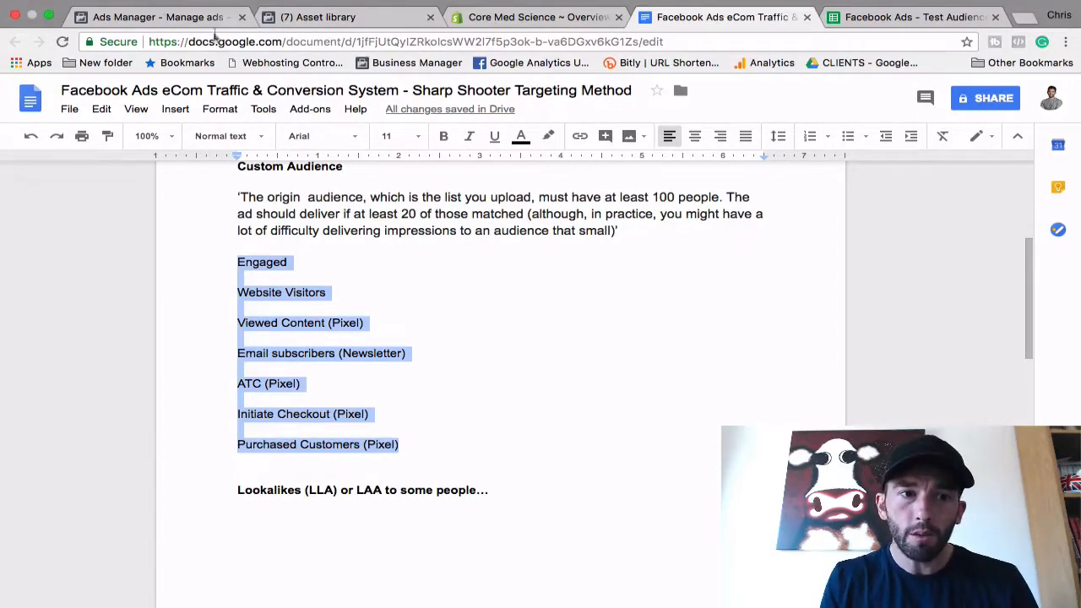
Step: Switch to Ads Manager, look up the Audiences tool with the search "audi", and close the page it opens
click(194, 17)
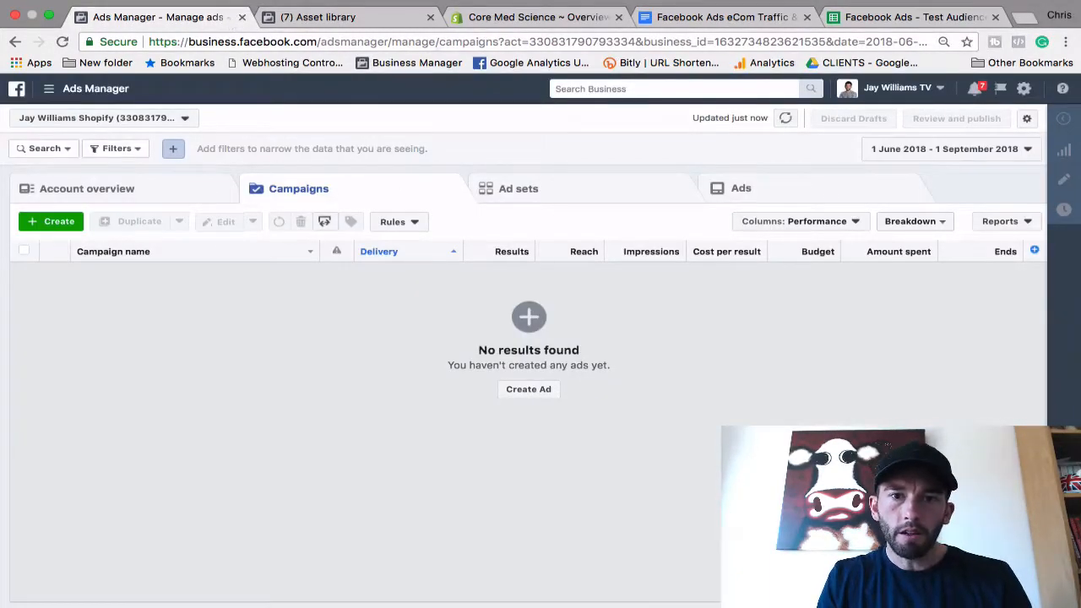
click(625, 89)
text(audi)
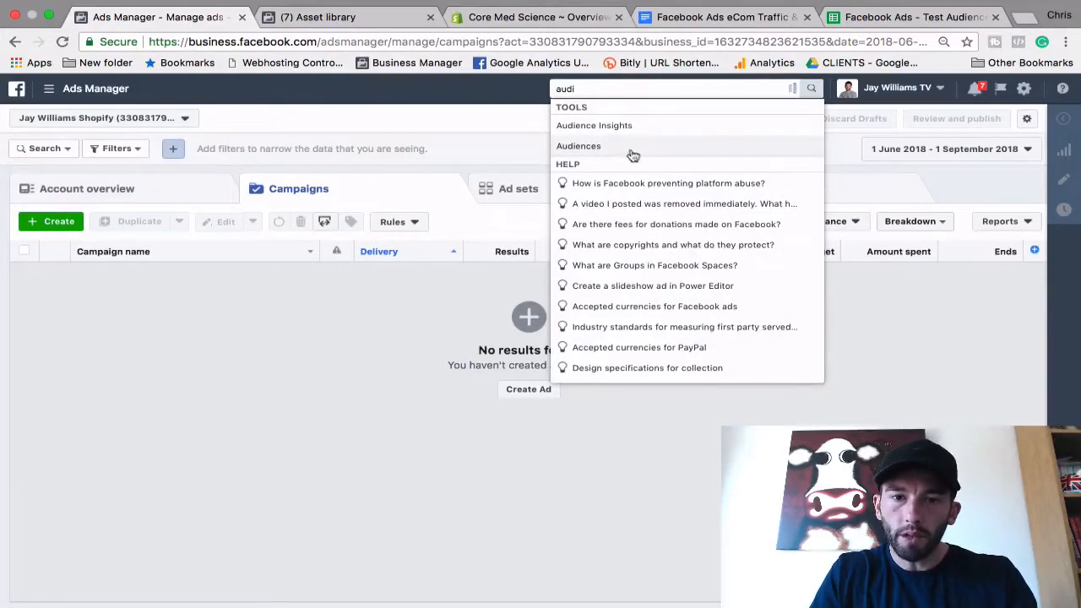
click(624, 150)
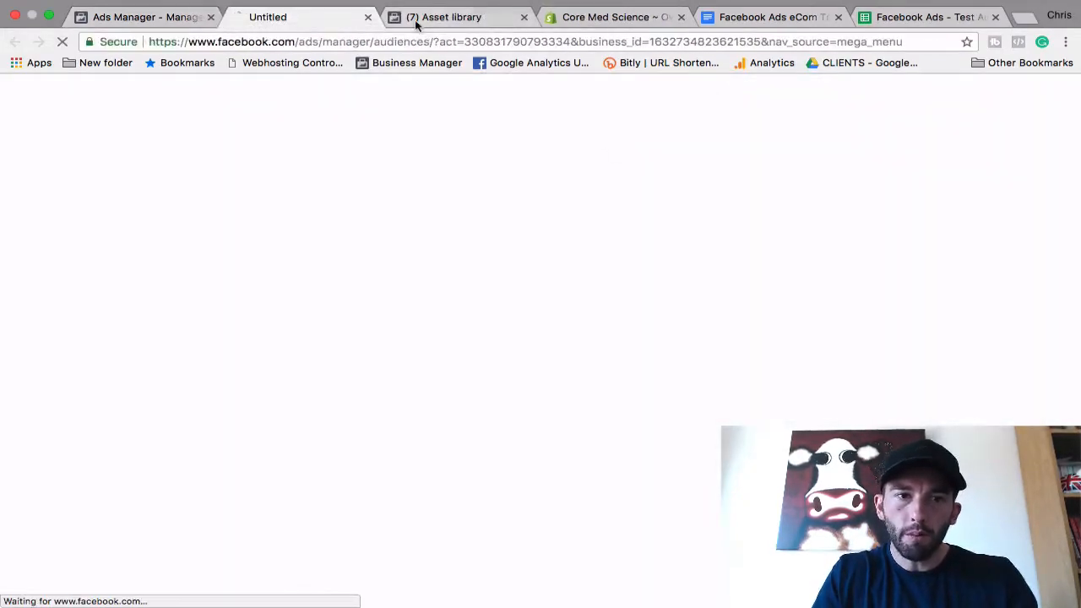
click(368, 17)
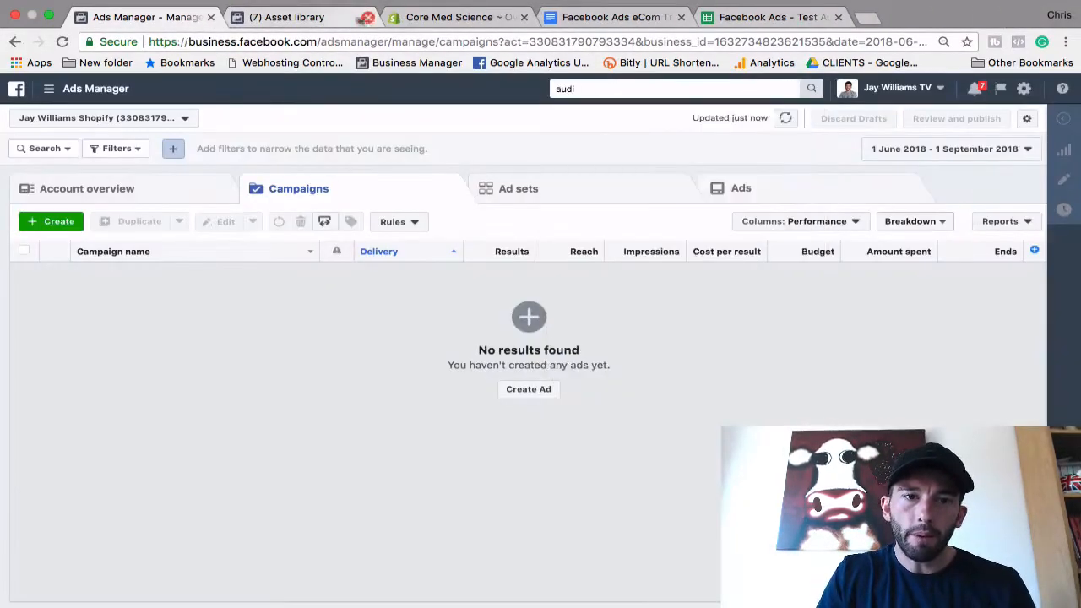
Step: In the Asset library, start a custom audience from your own customer file and accept the Custom Audience terms
click(304, 17)
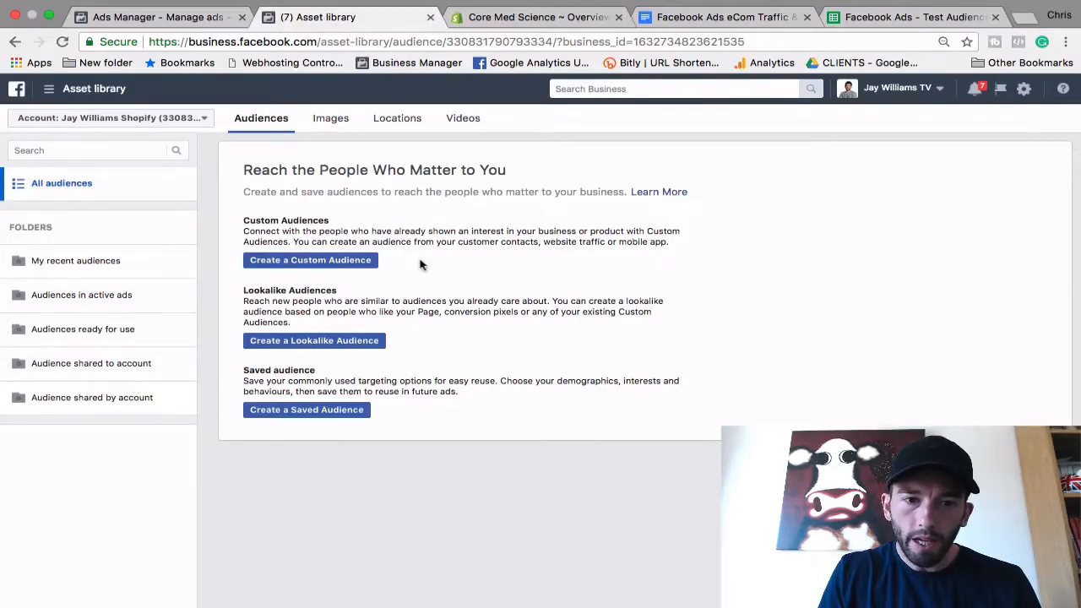
click(314, 262)
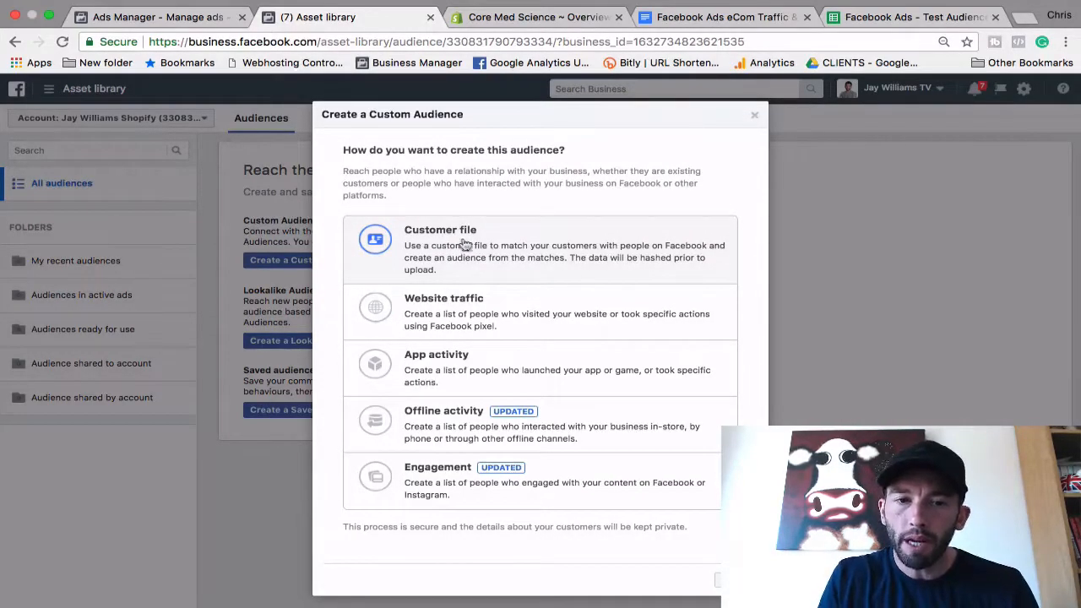
click(509, 256)
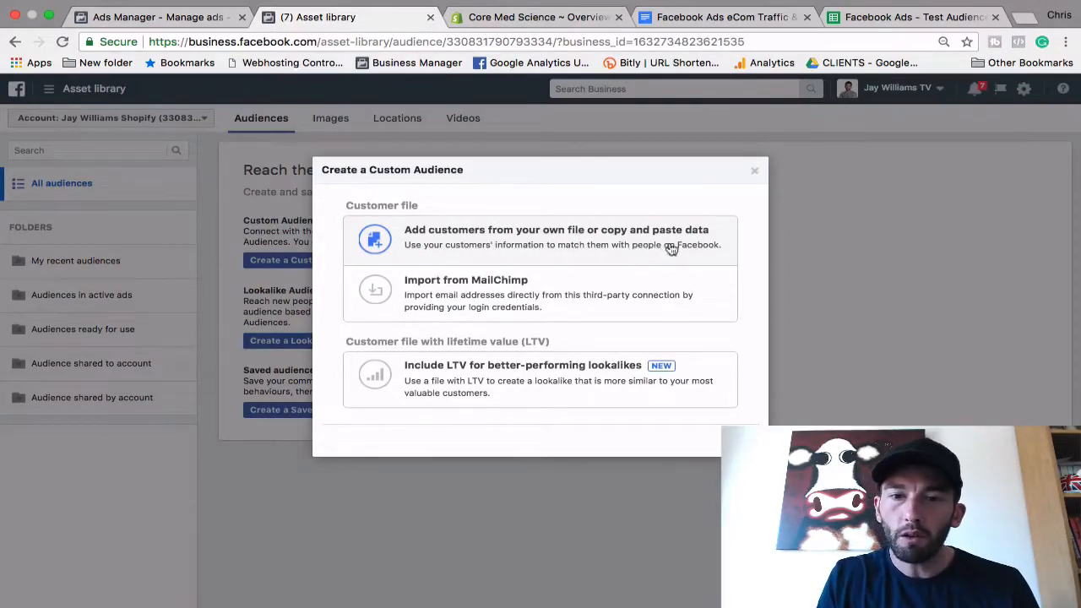
click(635, 245)
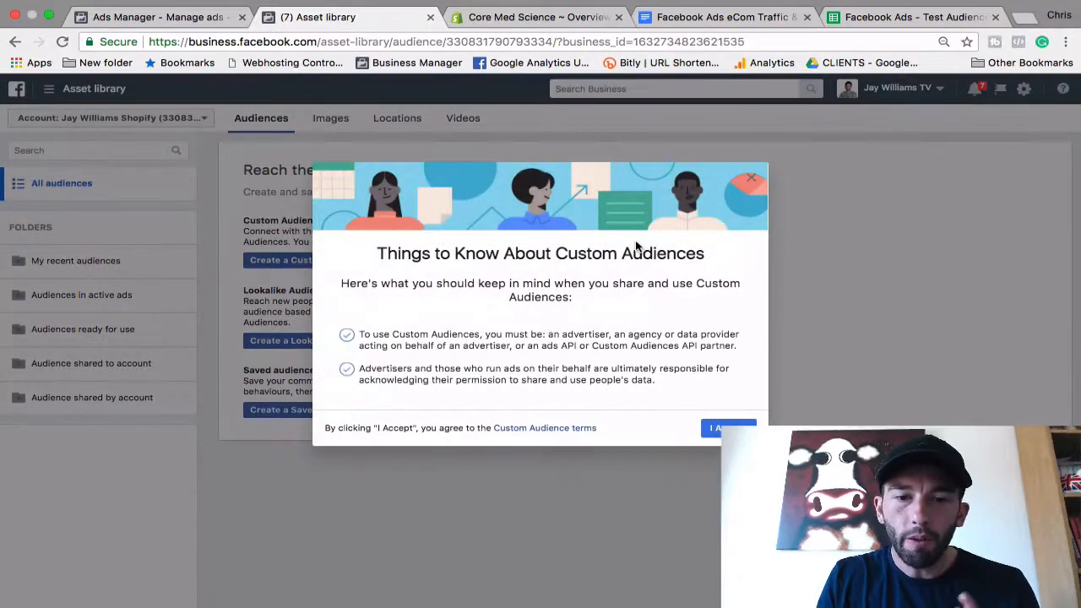
click(716, 429)
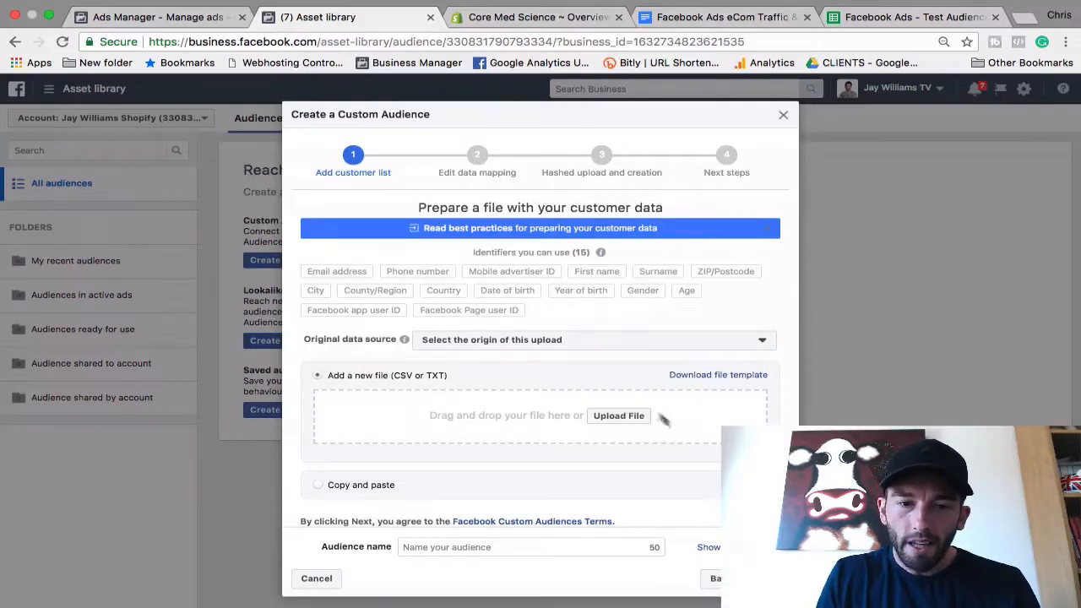
Step: Set the original data source to Directly from customers and add the 30 DAY AMAZON CUSTOMER LIST CORE MED CSV file from Downloads
click(524, 342)
click(535, 405)
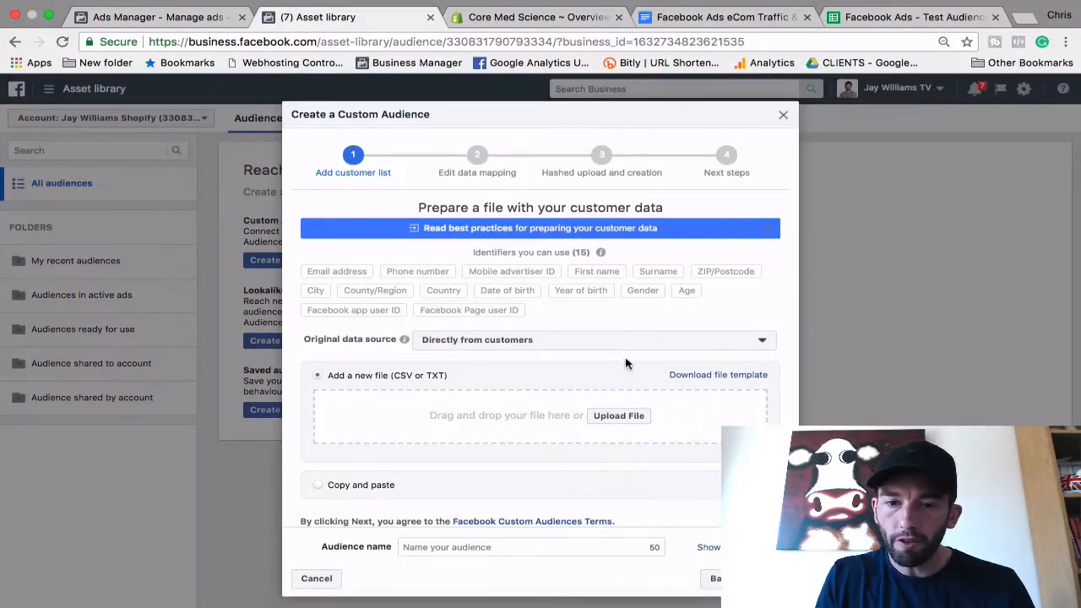
click(631, 420)
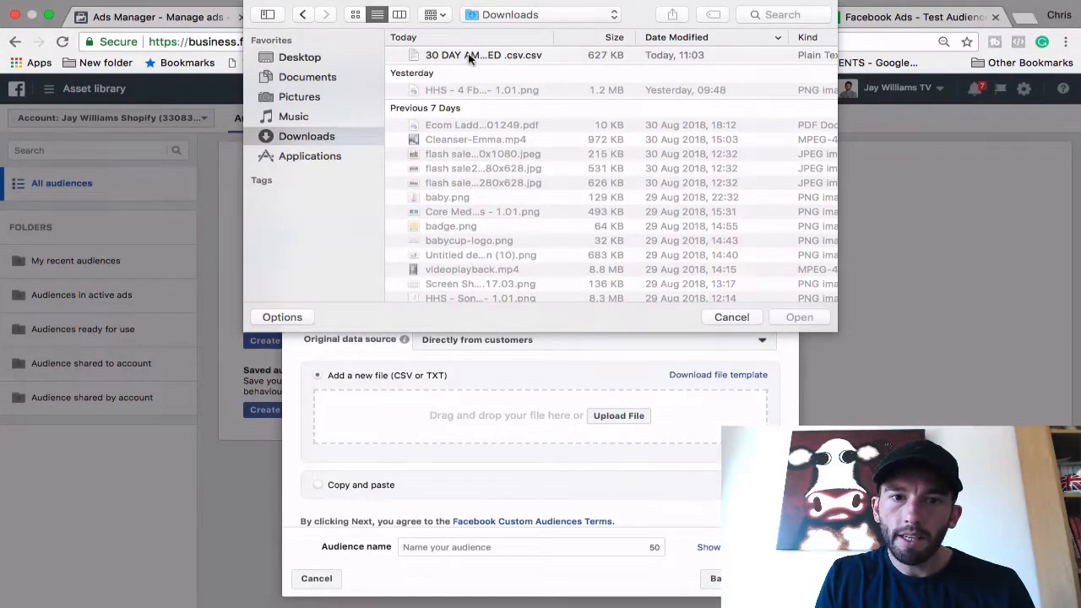
click(470, 56)
double_click(487, 60)
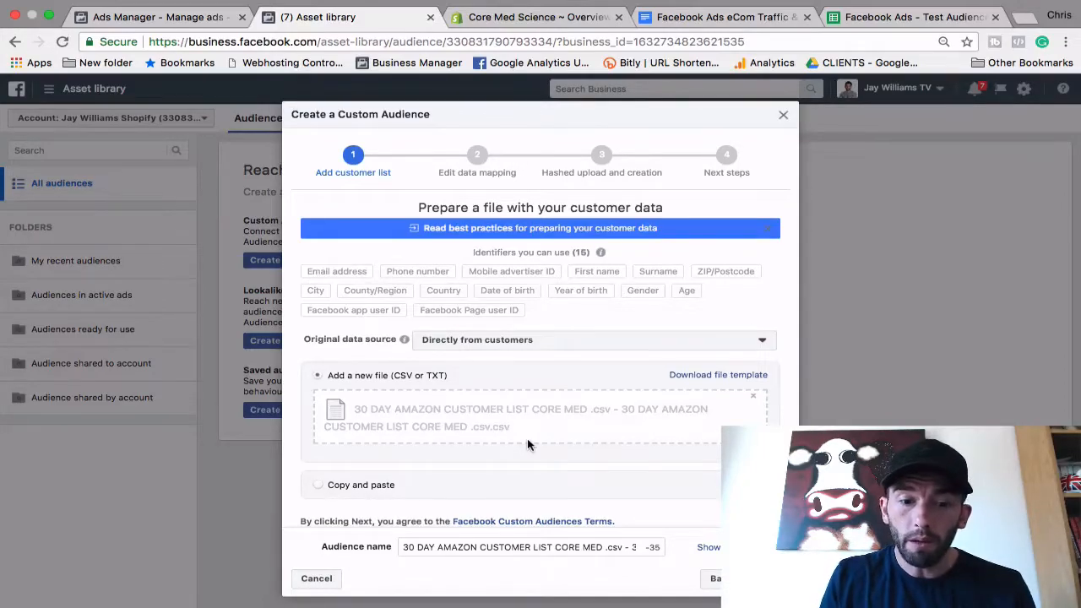
Step: Name the audience "Purchased AMZ (30 Days)" and proceed to the data mapping
scroll(527, 439, down, 1)
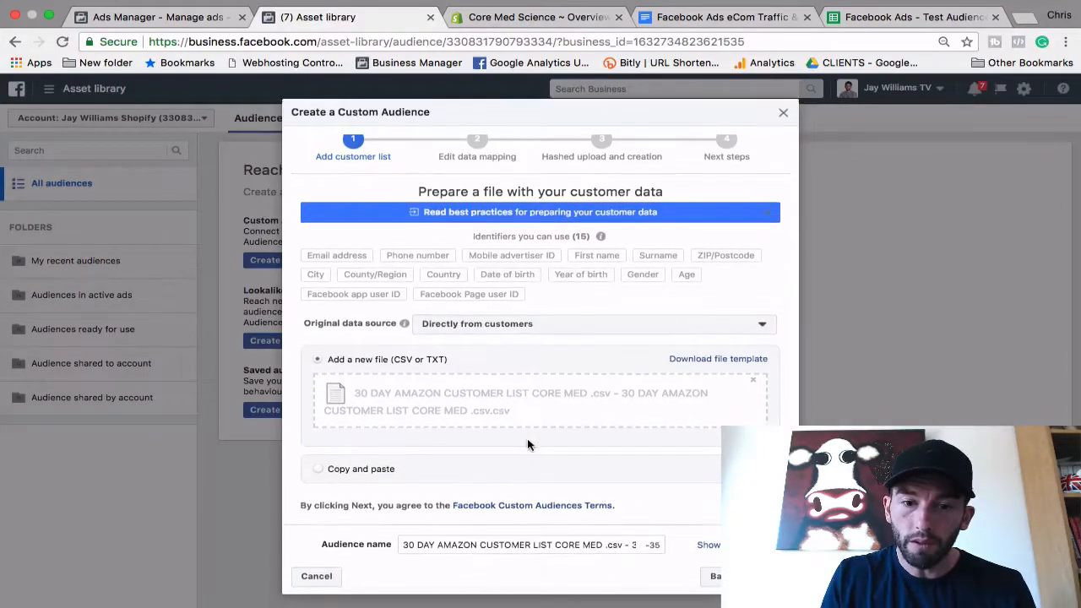
scroll(527, 438, down, 1)
click(580, 530)
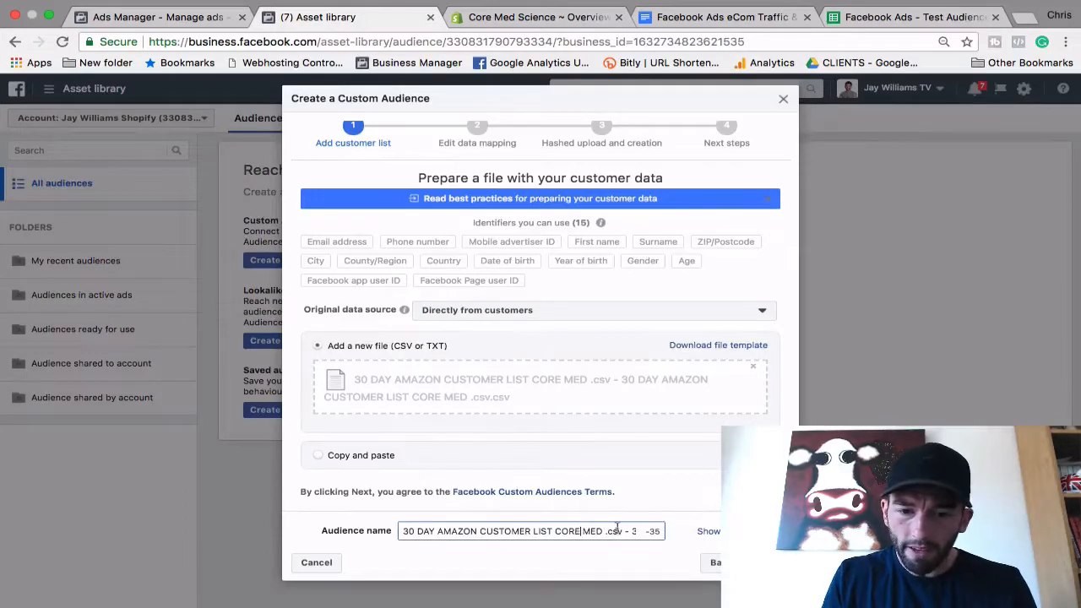
key(super+a)
key(BackSpace)
text((u)
key(BackSpace)
key(BackSpace)
text(Pu)
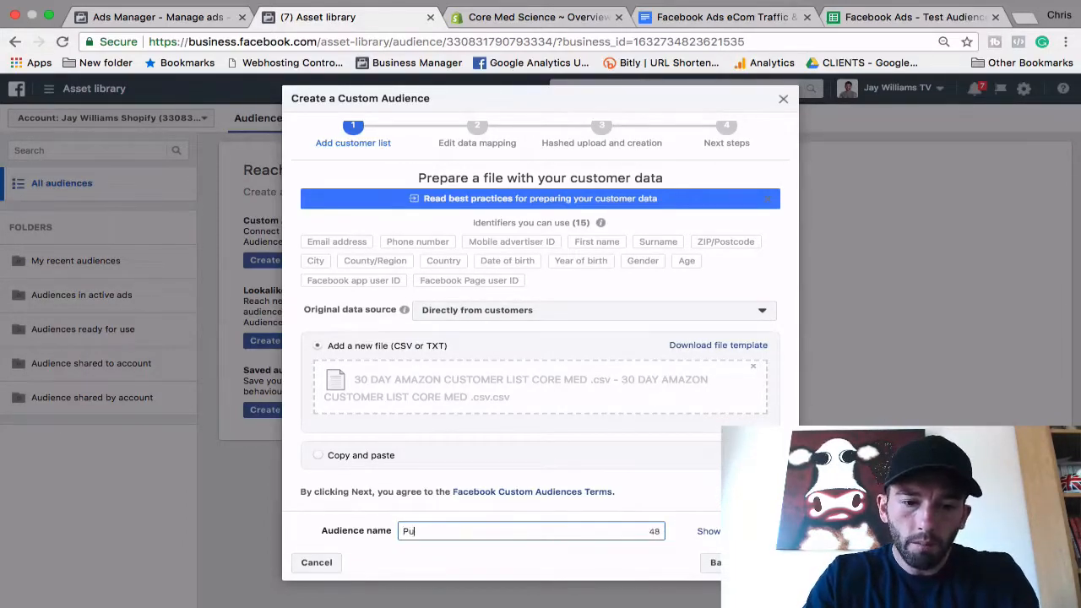
text(rchased AMZ (30)
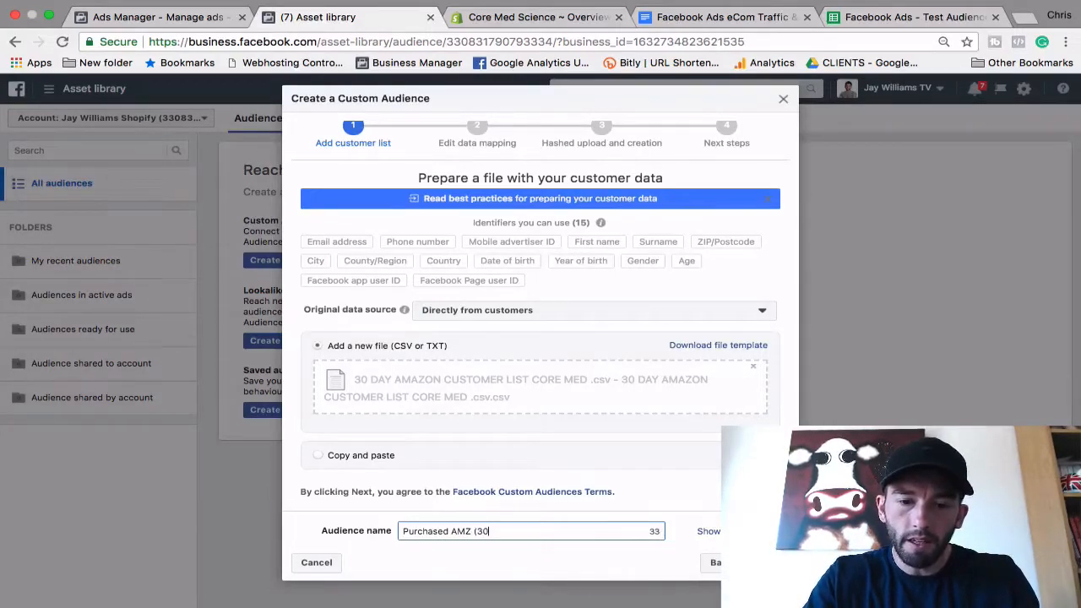
text( Da)
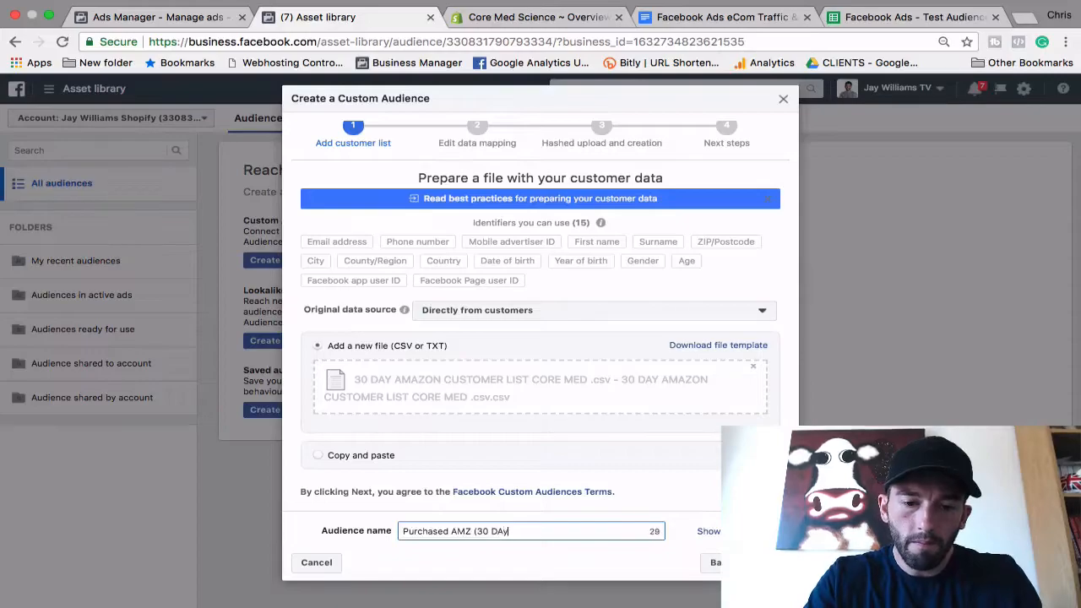
text(ys))
click(767, 563)
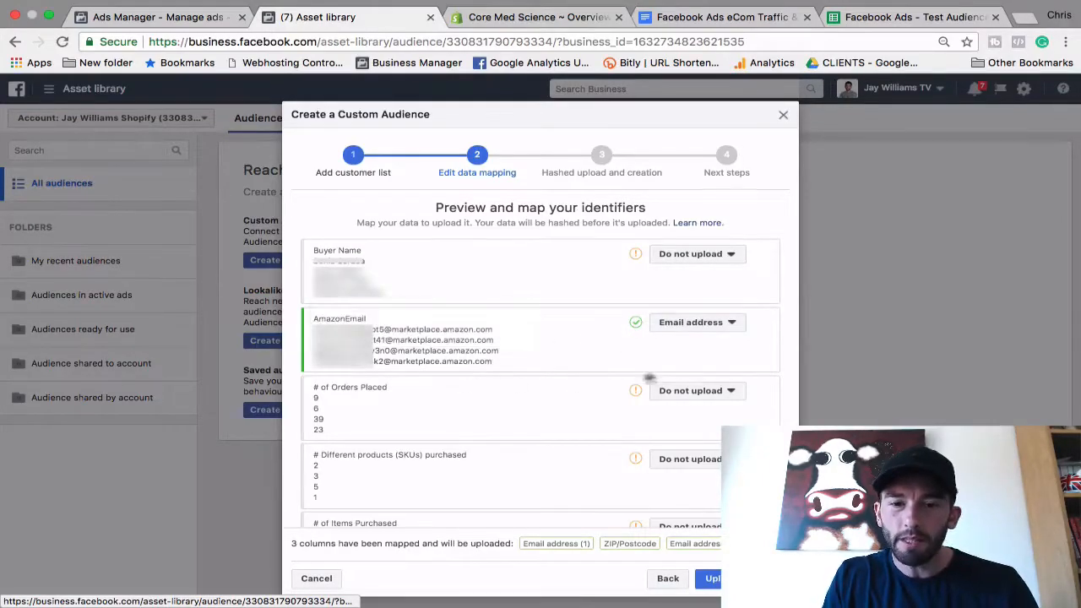
Step: Set the AmazonEmail column to Do not upload and map the FirstName column to First name
click(695, 323)
click(714, 342)
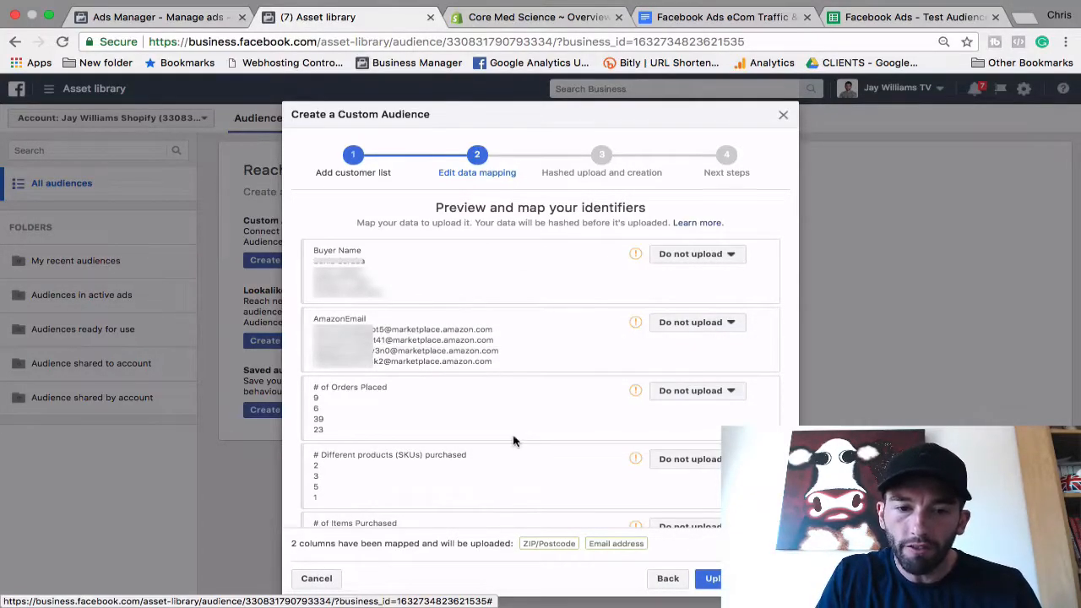
scroll(514, 440, down, 3)
scroll(514, 440, down, 6)
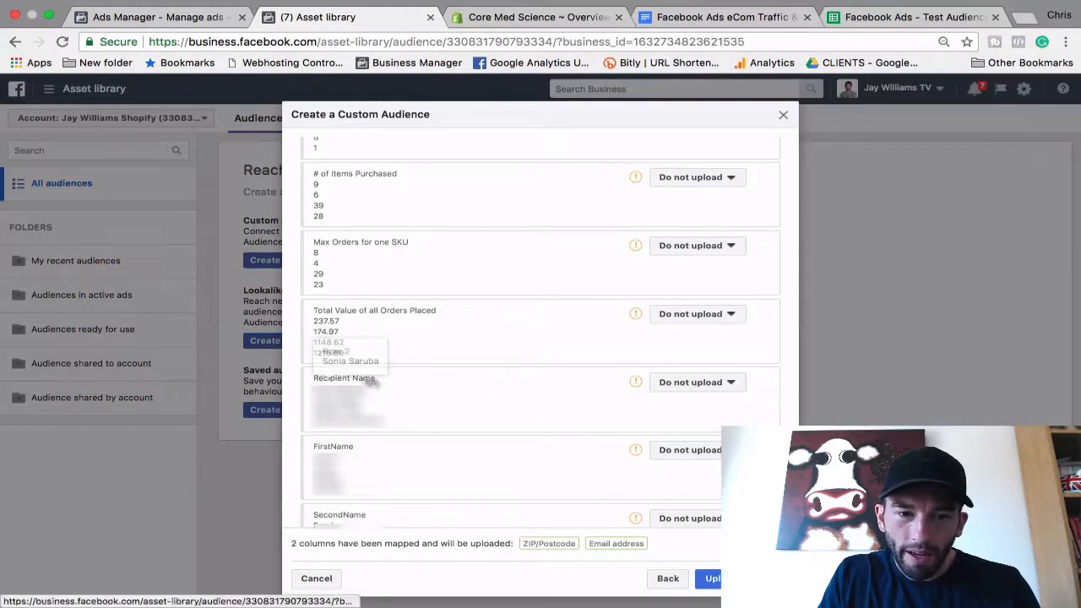
scroll(617, 422, down, 1)
click(704, 411)
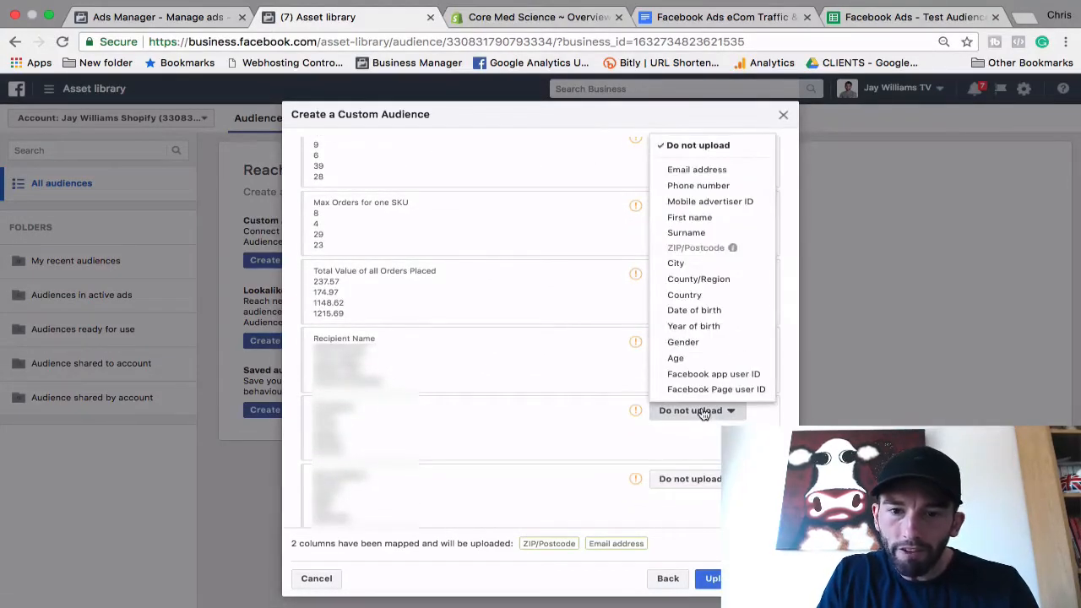
click(719, 218)
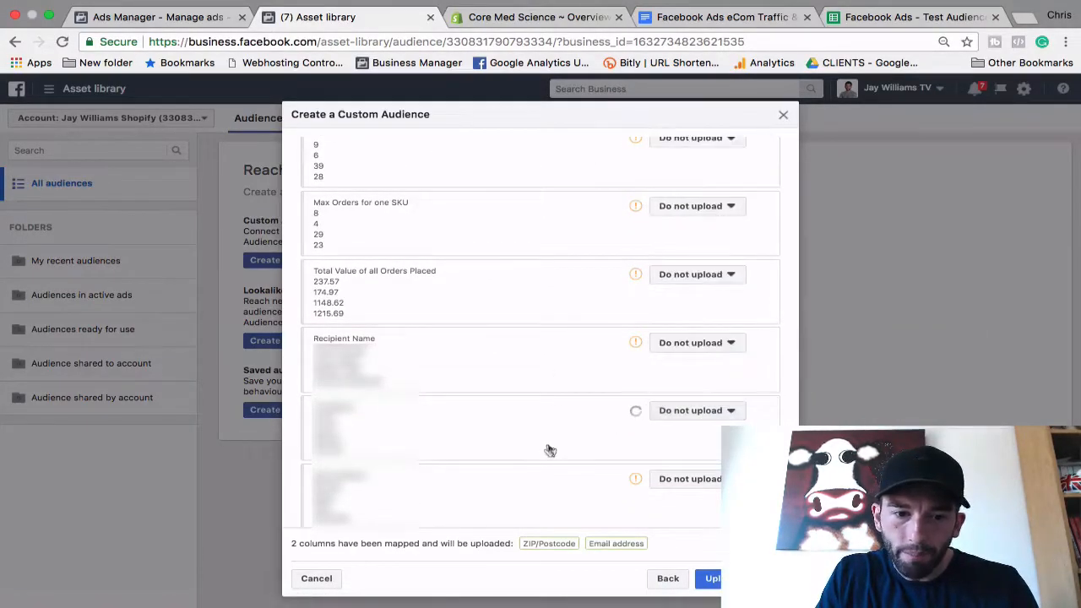
Step: Map the SecondName column to Surname and the City column to City
scroll(548, 449, down, 2)
click(694, 413)
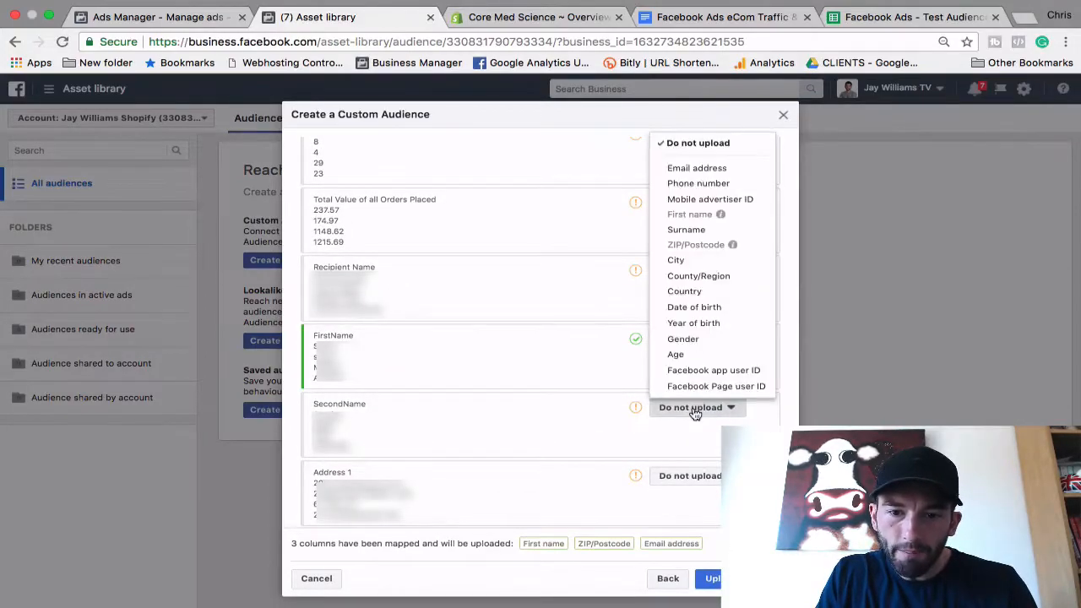
click(708, 232)
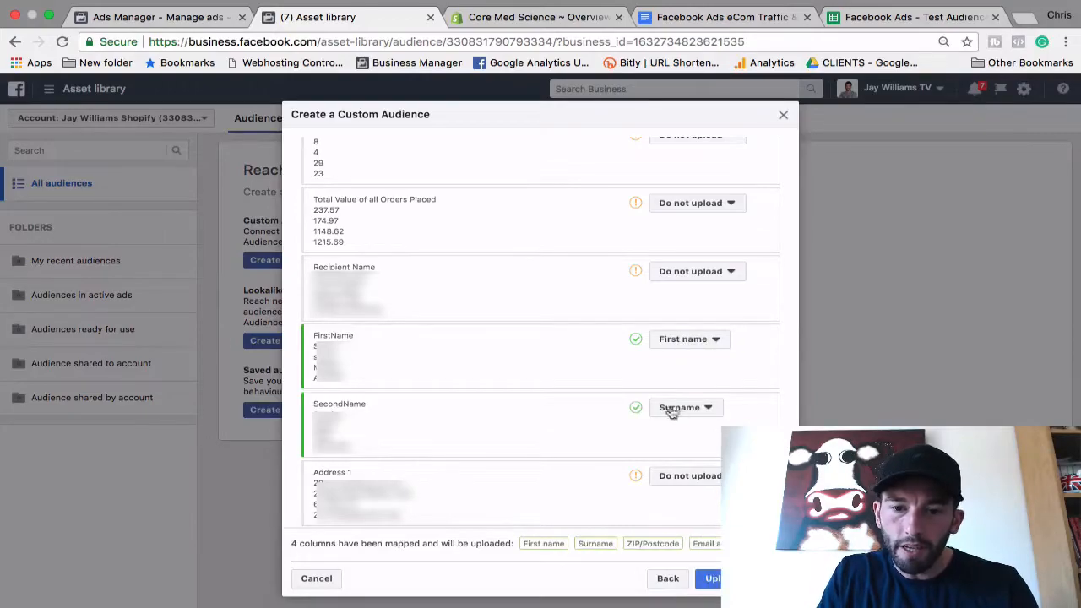
scroll(706, 449, down, 1)
scroll(706, 448, down, 5)
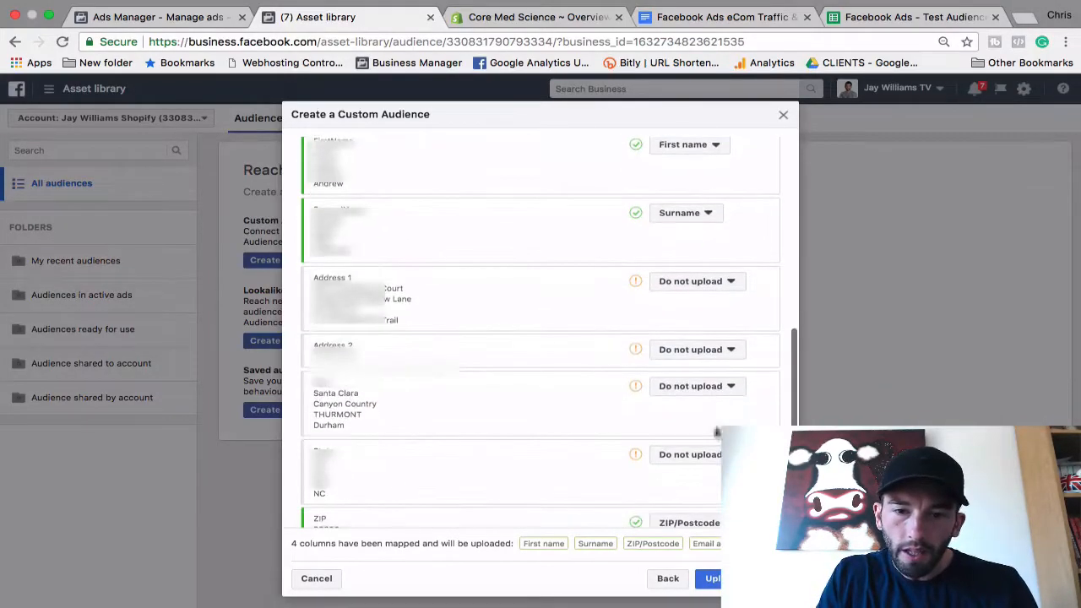
click(713, 386)
click(686, 239)
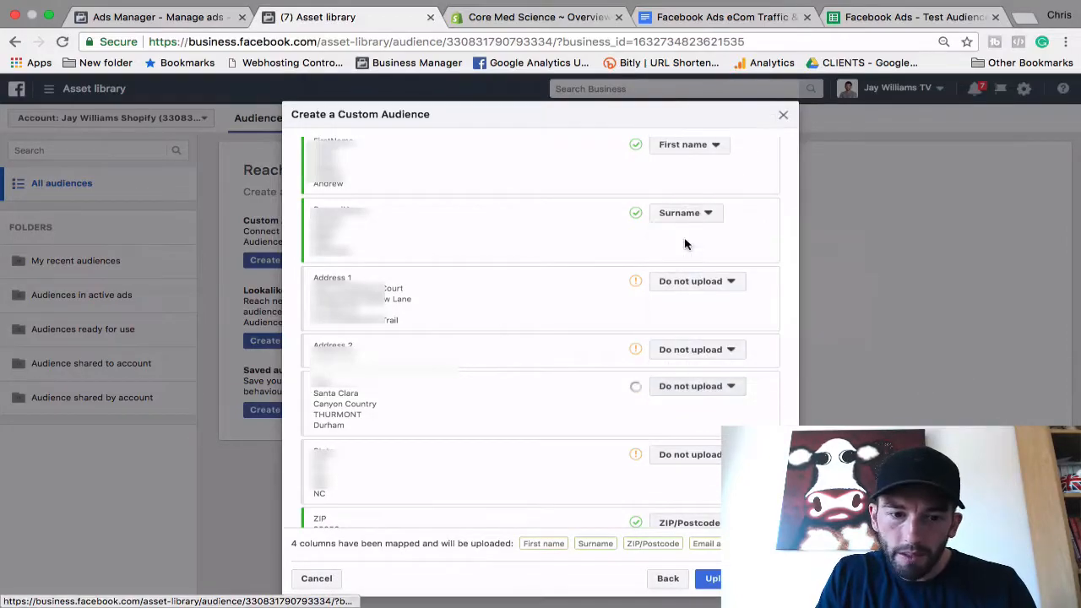
Step: Check the remaining column mappings, upload the list to create the audience, and select Purchased AMZ (30 Days) in the audience list
scroll(574, 470, down, 4)
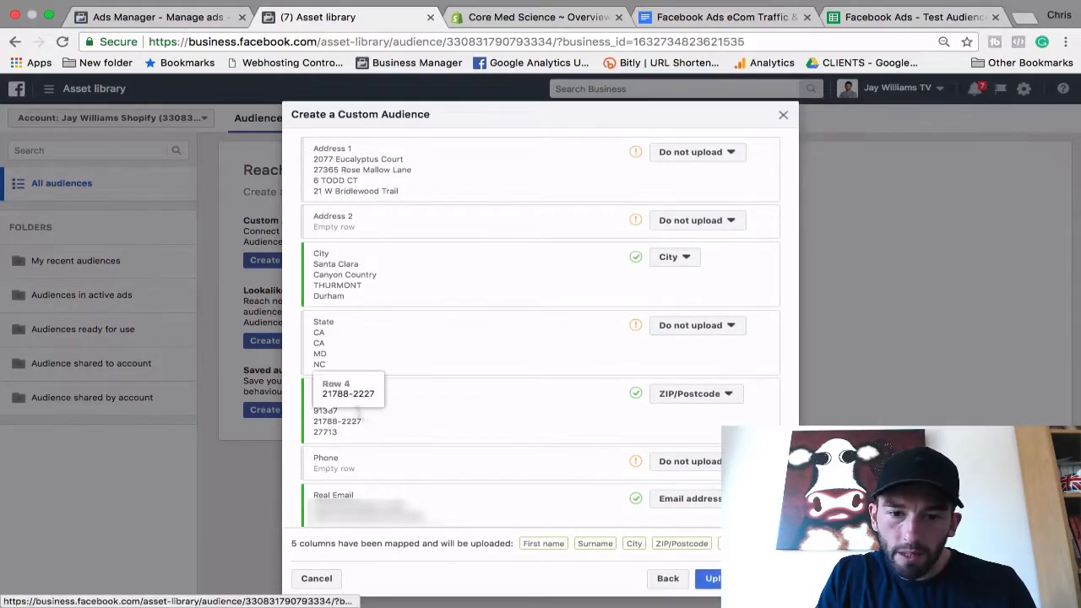
scroll(715, 429, down, 2)
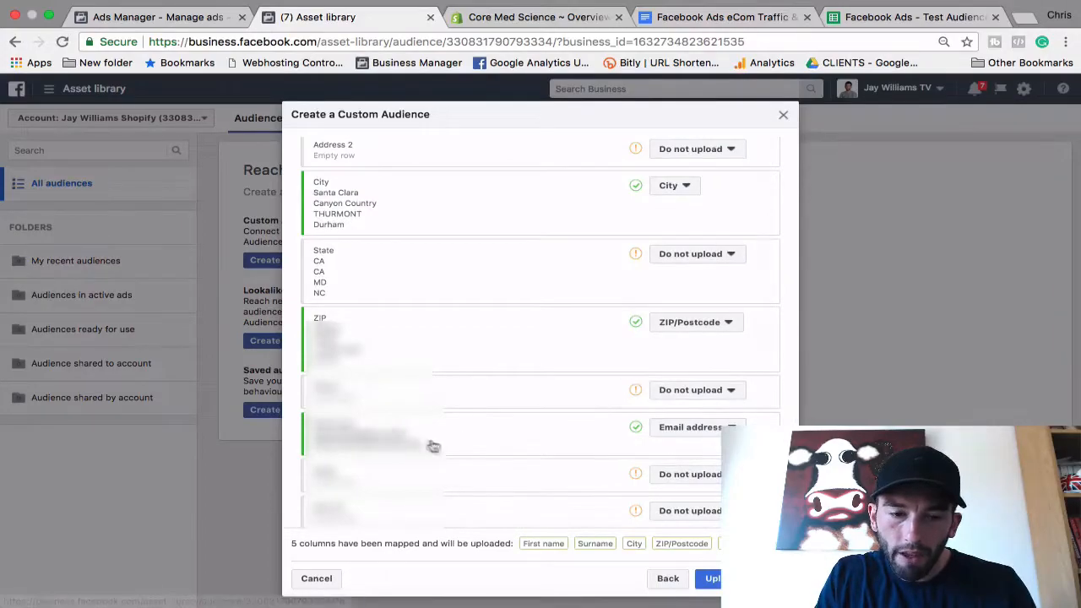
scroll(555, 468, down, 3)
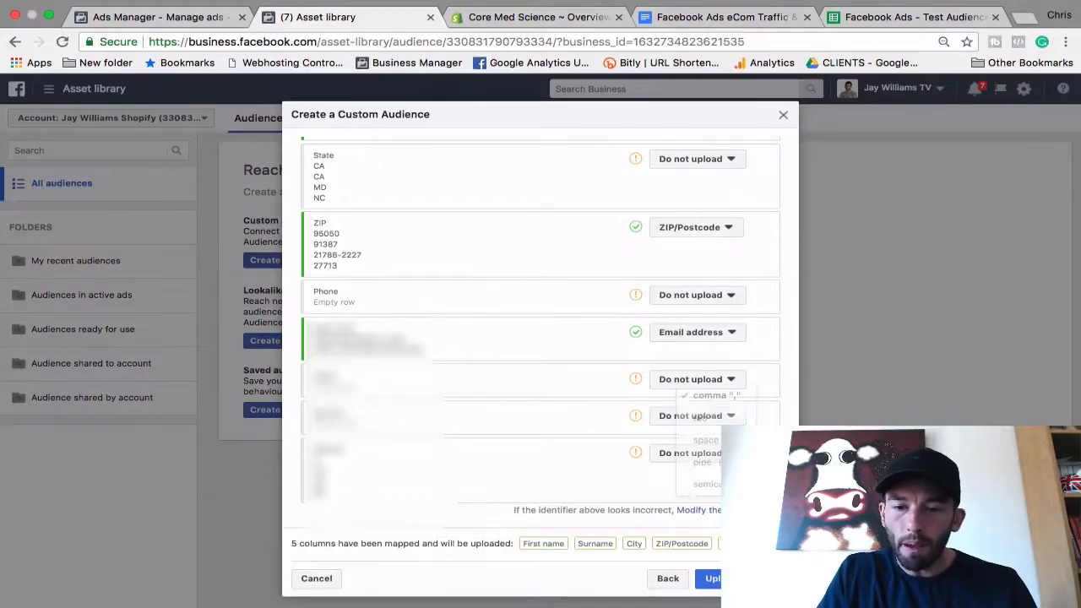
click(710, 578)
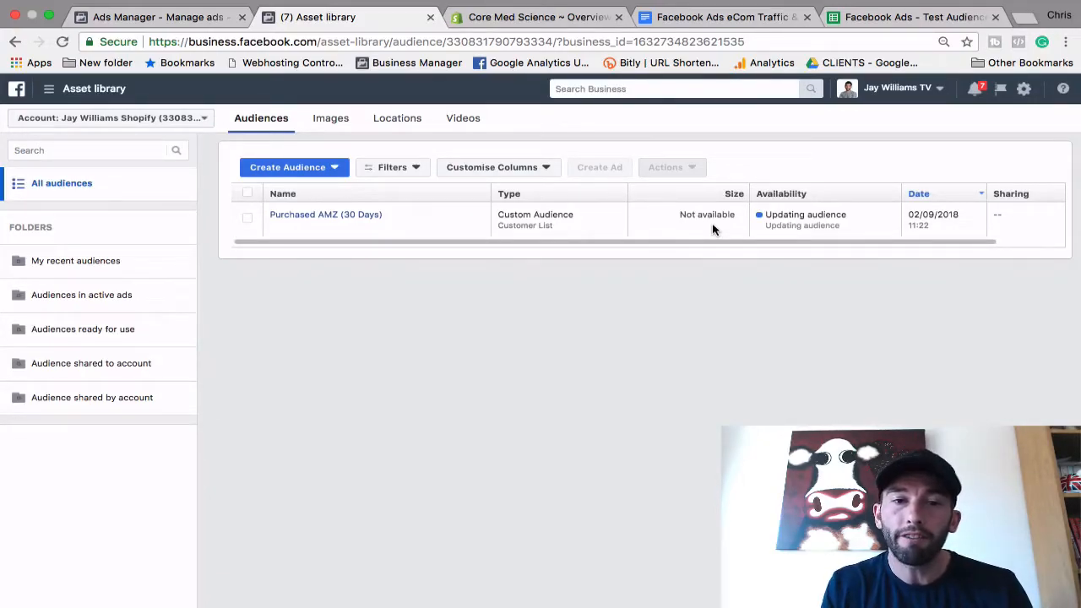
click(248, 222)
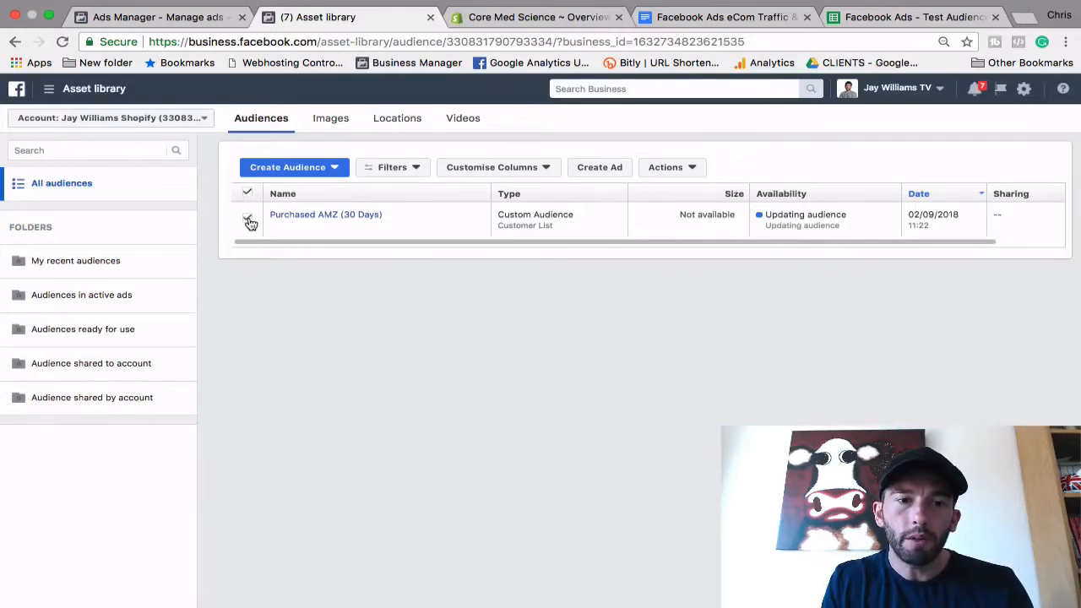
Step: Start a lookalike audience from the selected Purchased AMZ (30 Days) audience and add United Kingdom as its location
click(694, 169)
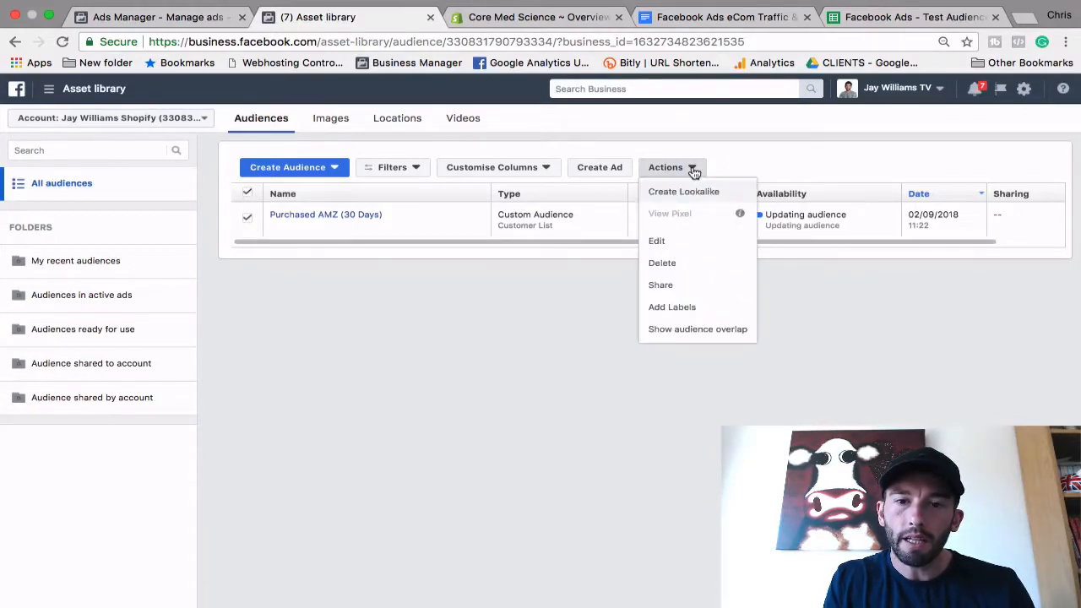
click(694, 193)
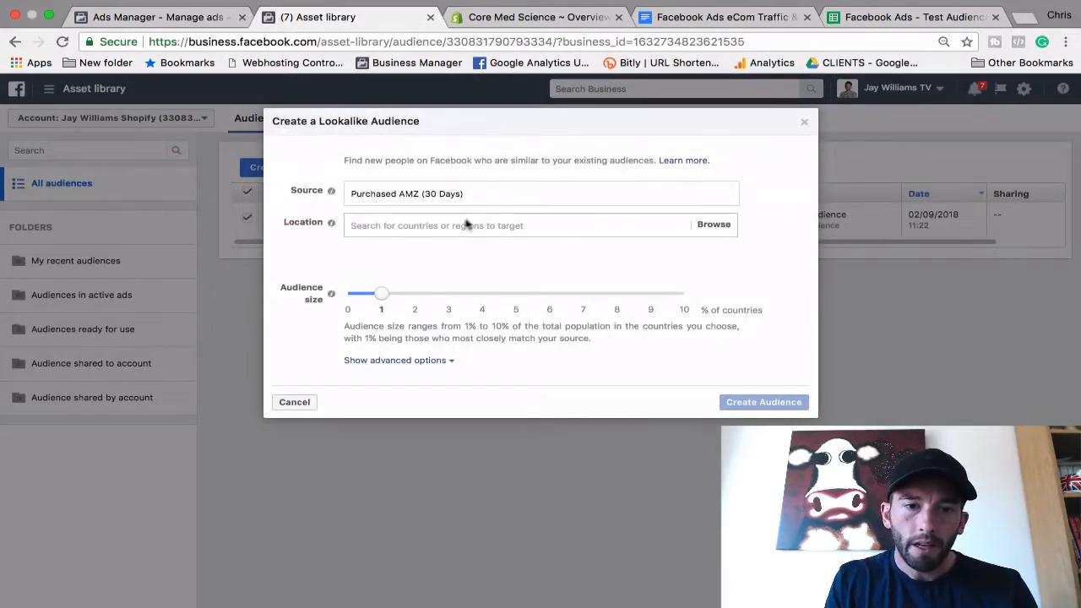
click(438, 223)
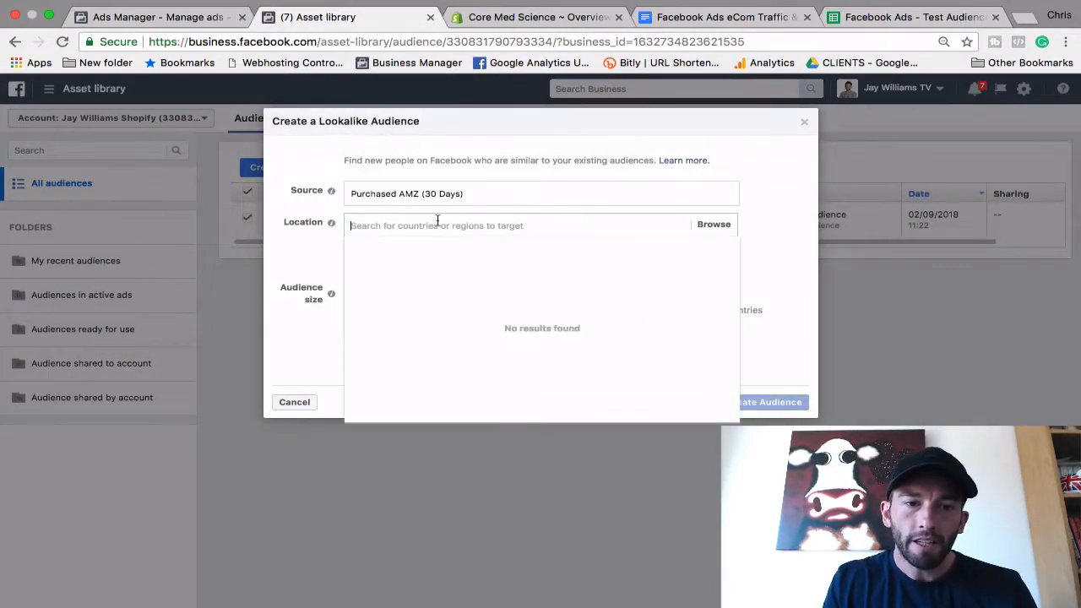
text(united king)
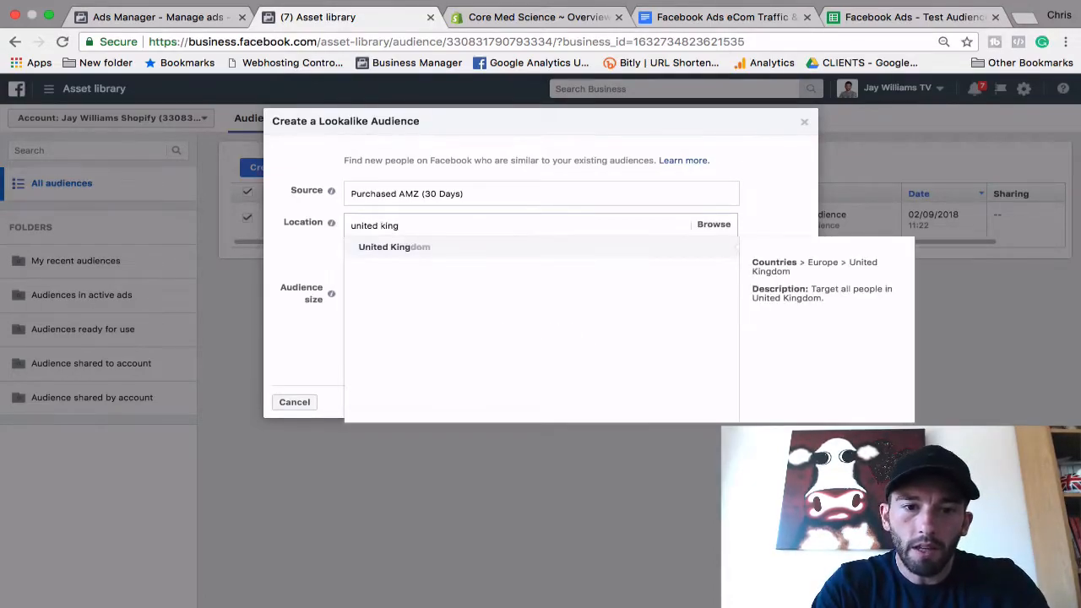
click(429, 252)
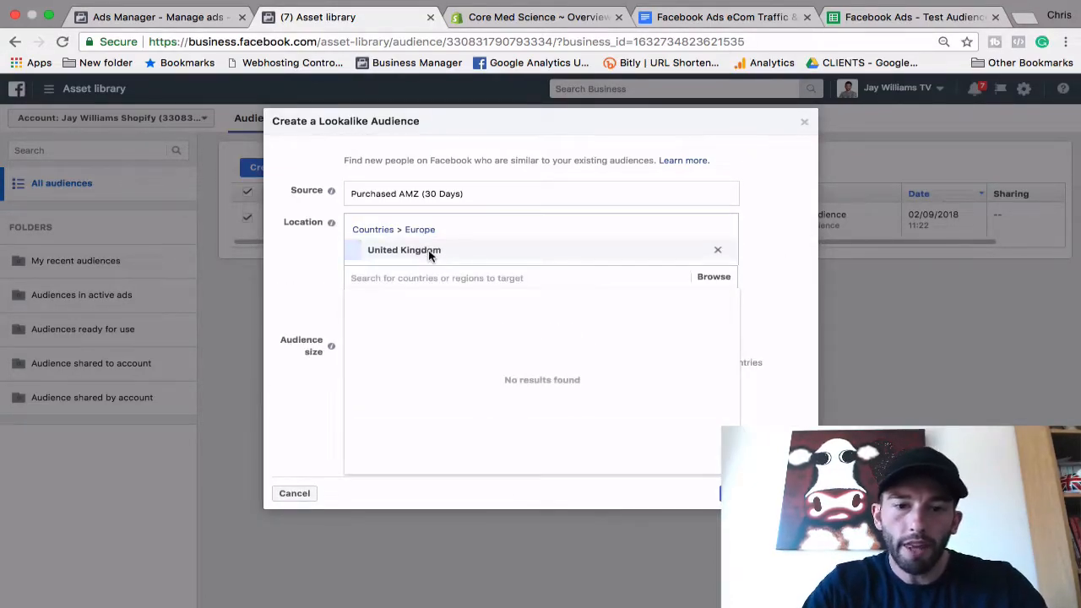
click(797, 278)
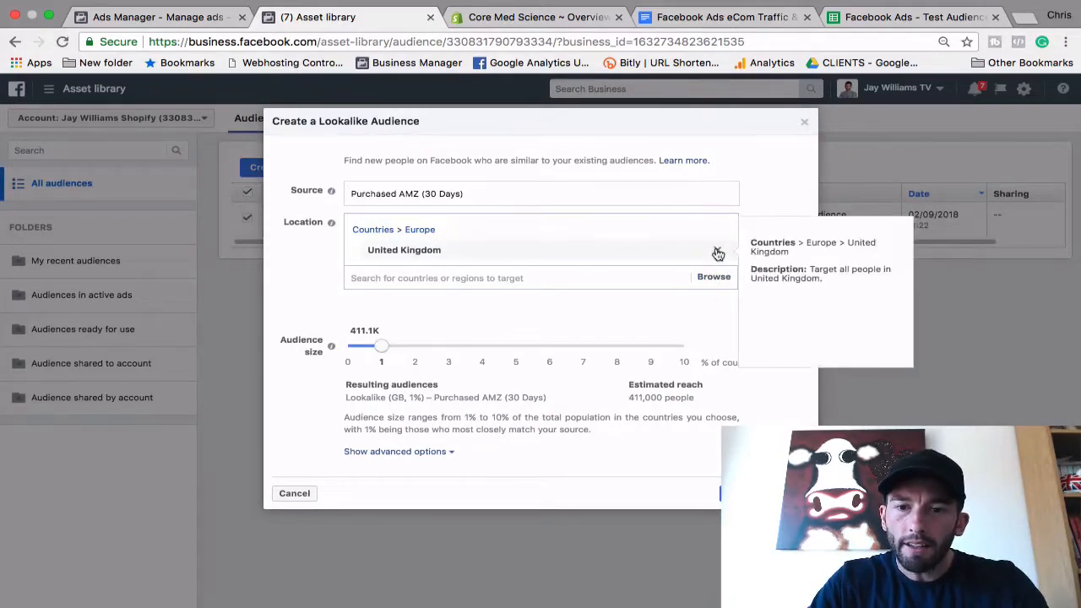
Step: Replace the United Kingdom location of the lookalike audience with United States
click(714, 250)
click(448, 225)
text(usa)
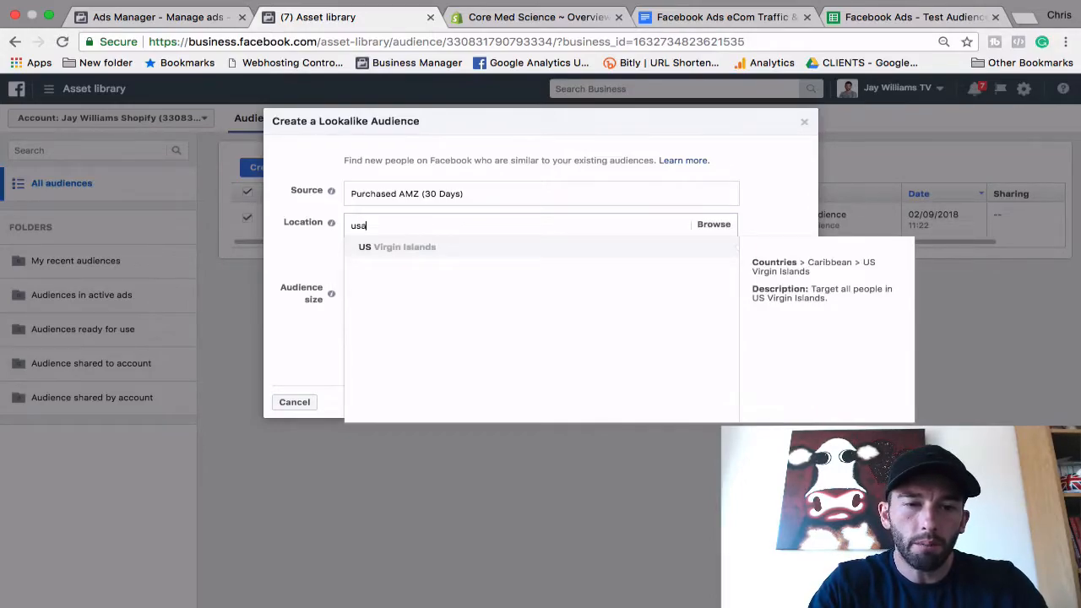
text(nite)
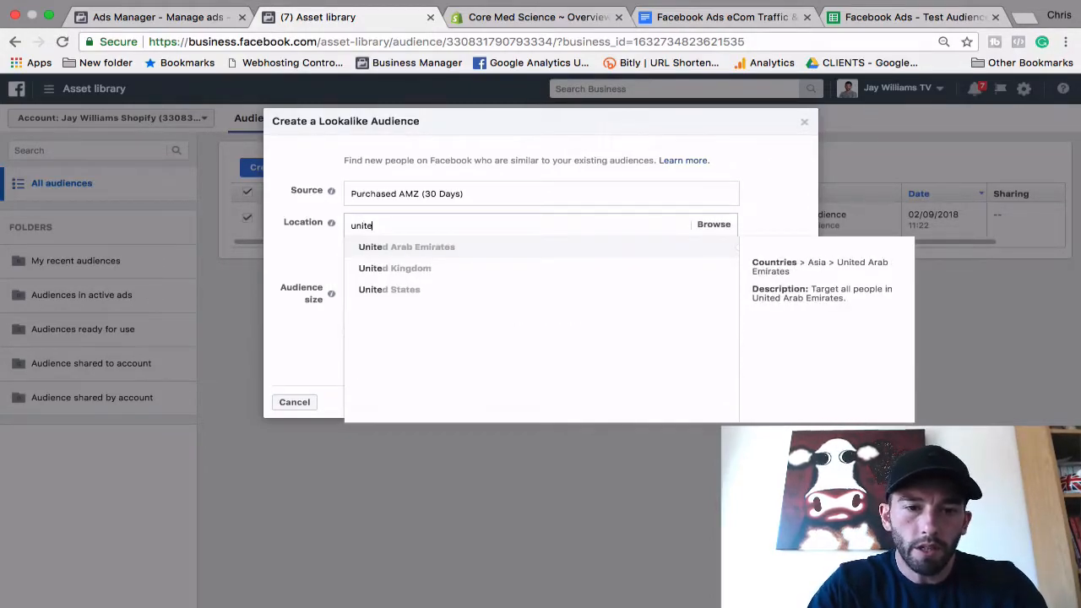
click(424, 300)
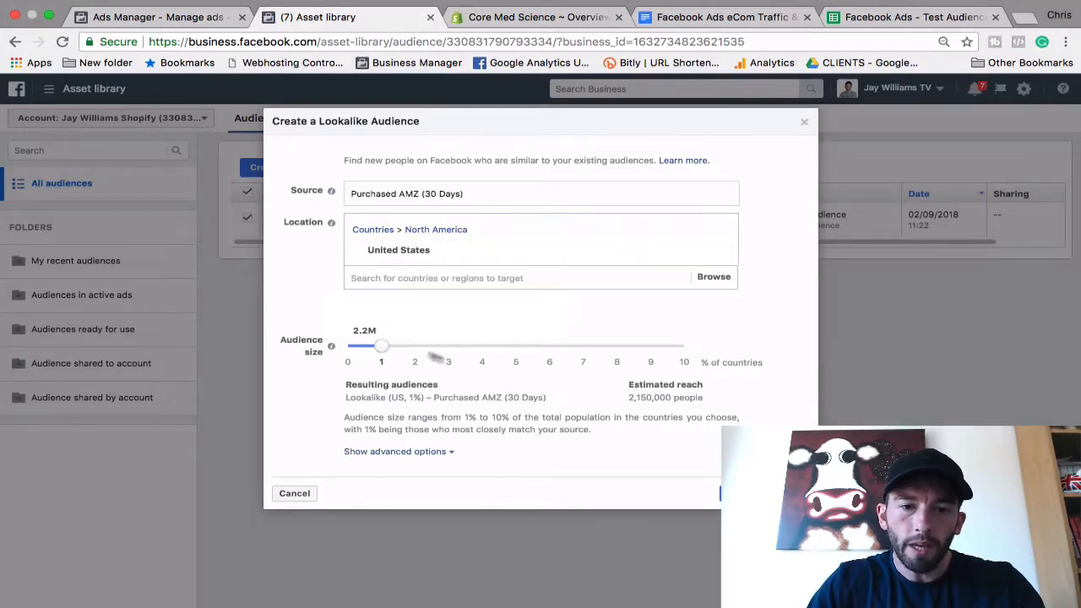
Step: Try a 5% audience size for the United States lookalike and return it to 1%
drag(384, 347, 346, 354)
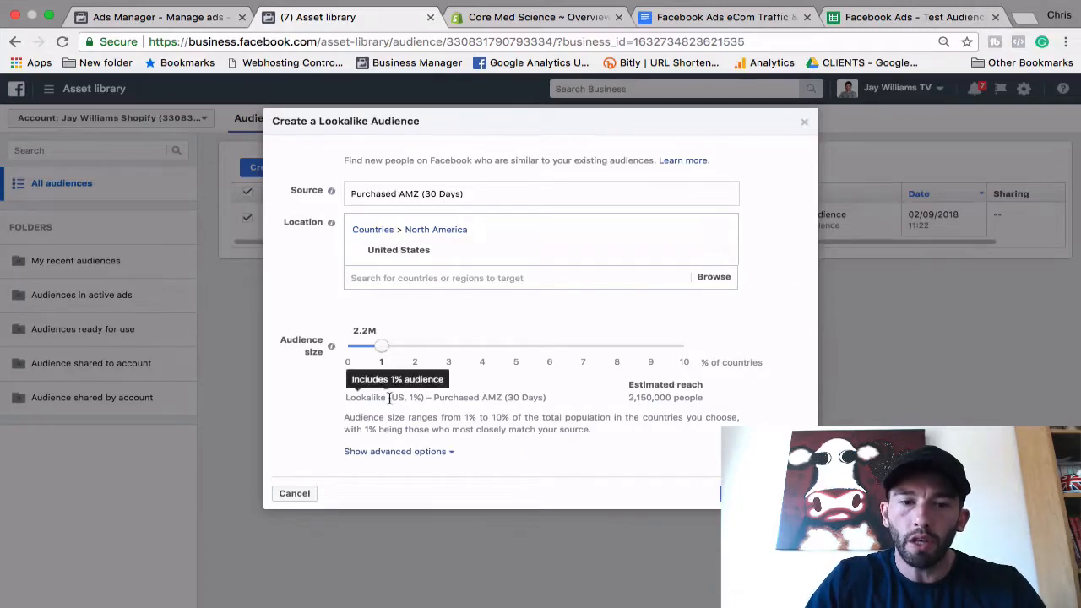
mouse_move(383, 356)
mouse_down()
mouse_move(676, 353)
mouse_move(386, 353)
mouse_up()
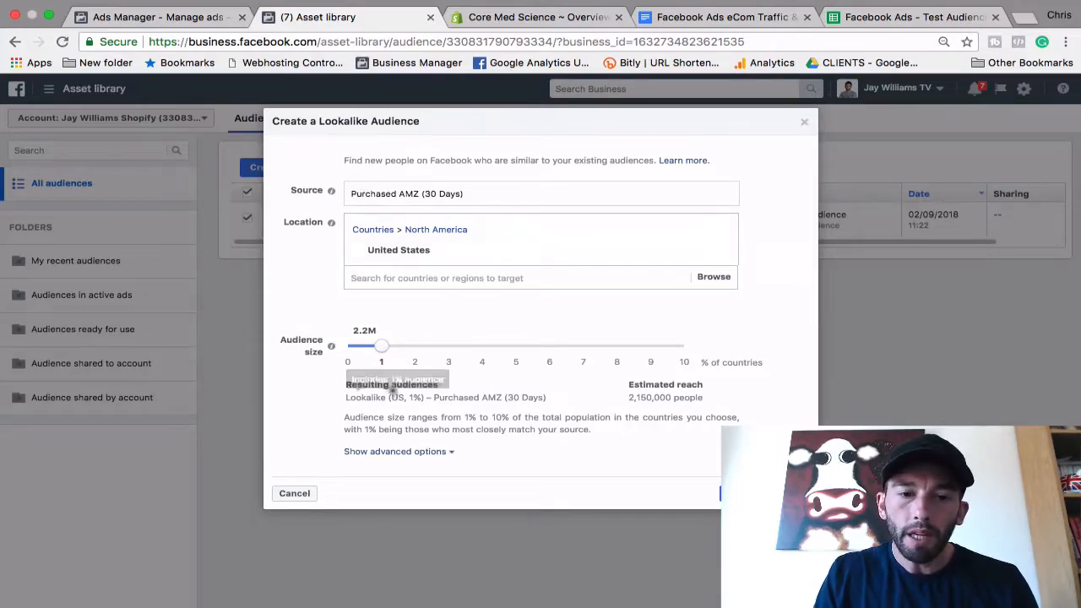
drag(415, 354, 392, 353)
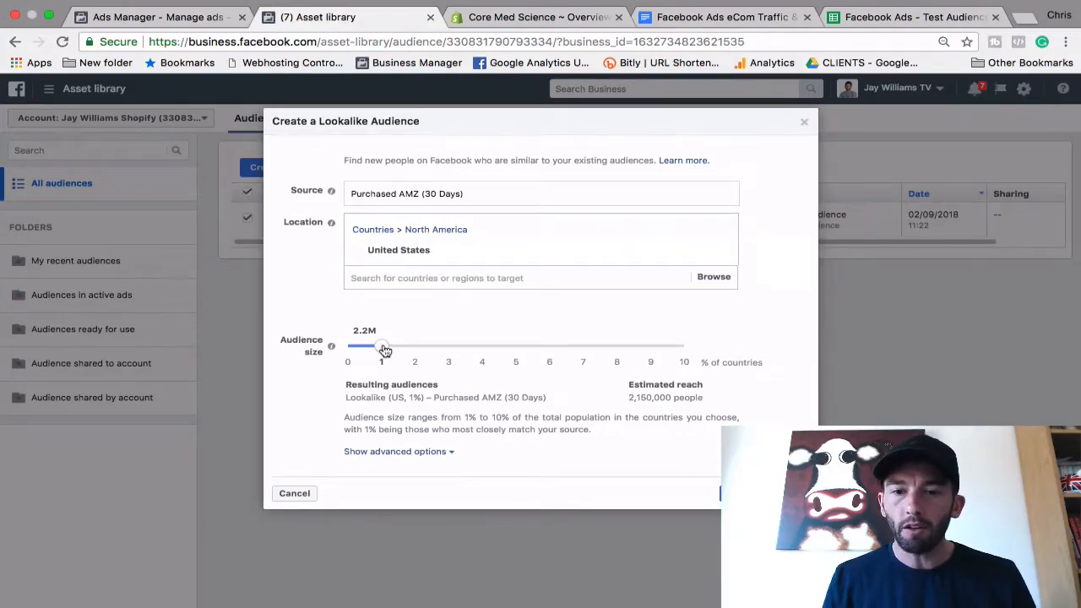
drag(385, 350, 514, 355)
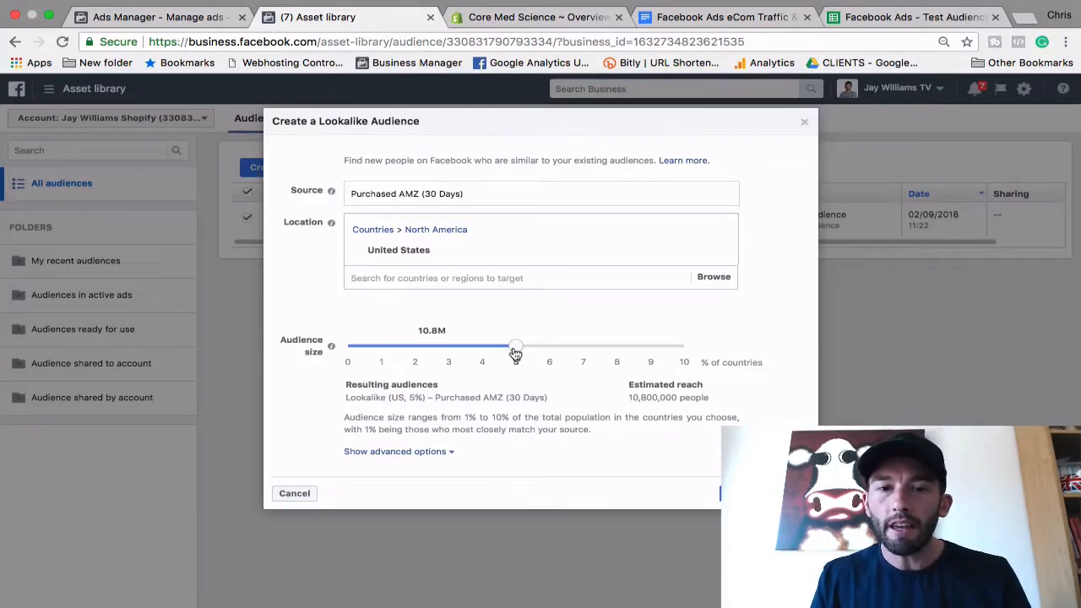
mouse_move(515, 354)
mouse_down()
mouse_move(350, 353)
mouse_move(516, 351)
mouse_up()
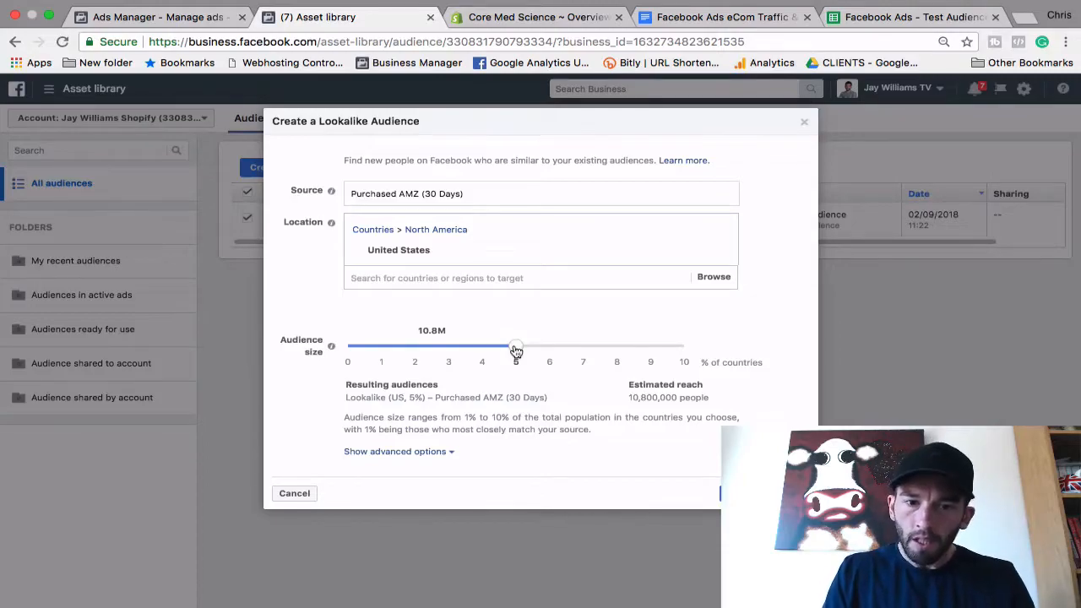
drag(516, 352, 380, 351)
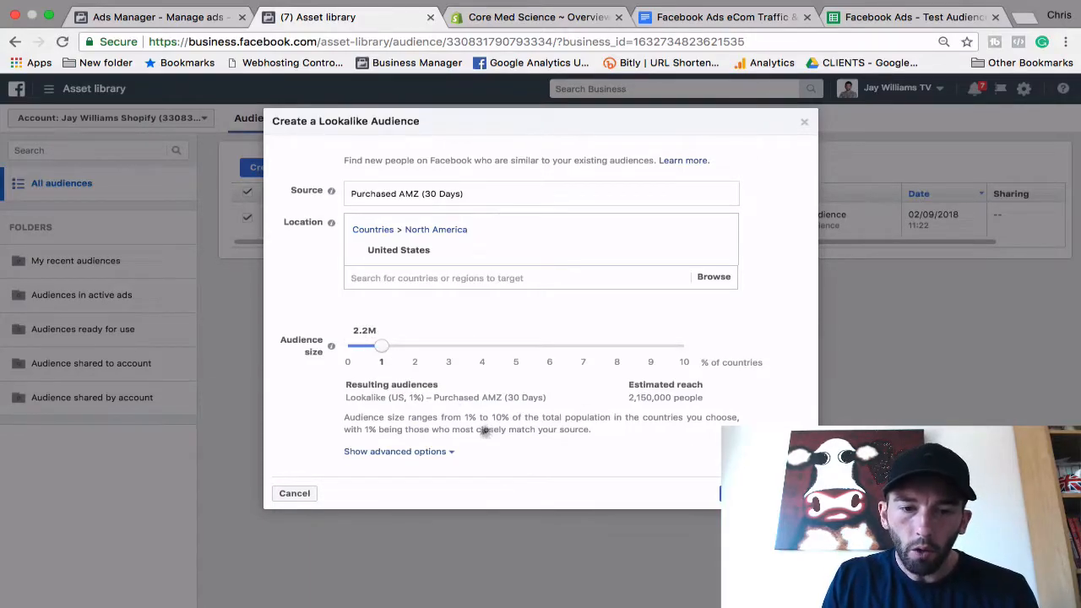
Step: Show the advanced options and set up 4 lookalike audiences with size boundaries at 1%, 2%, 3% and 5%
click(397, 452)
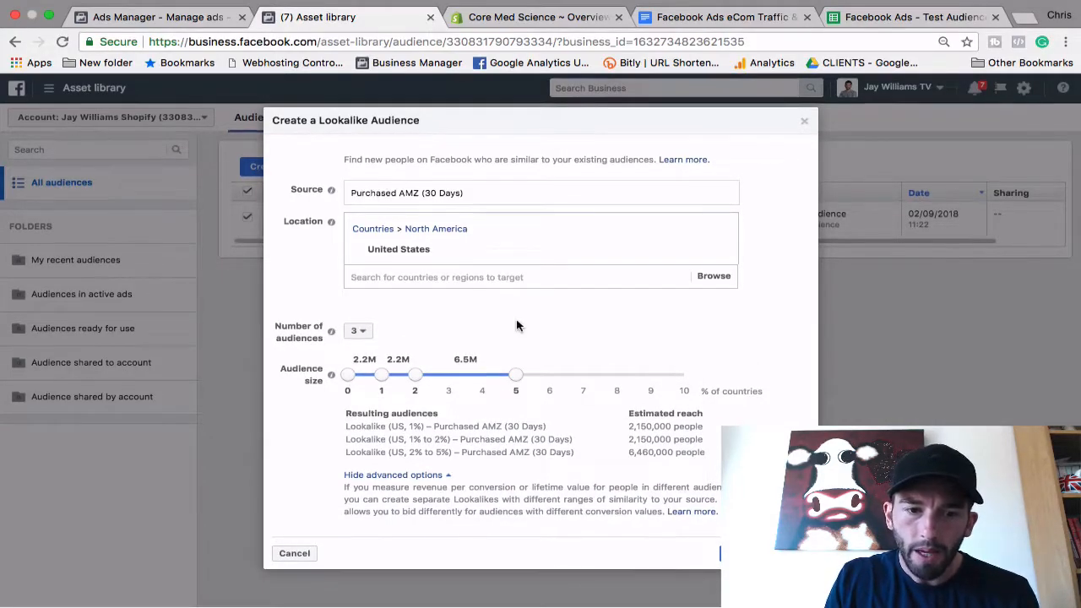
click(360, 335)
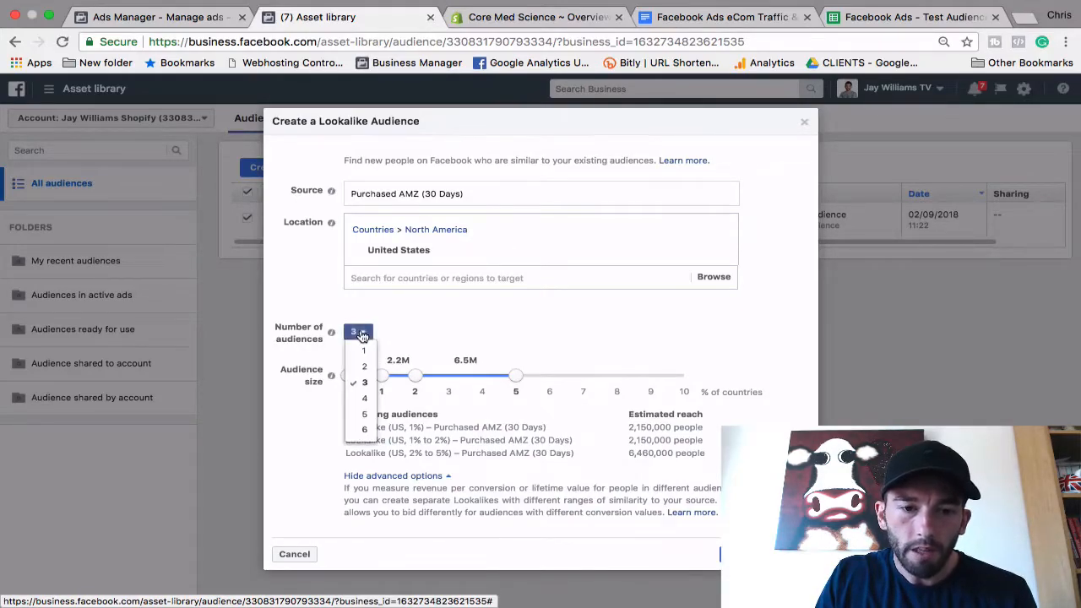
click(369, 399)
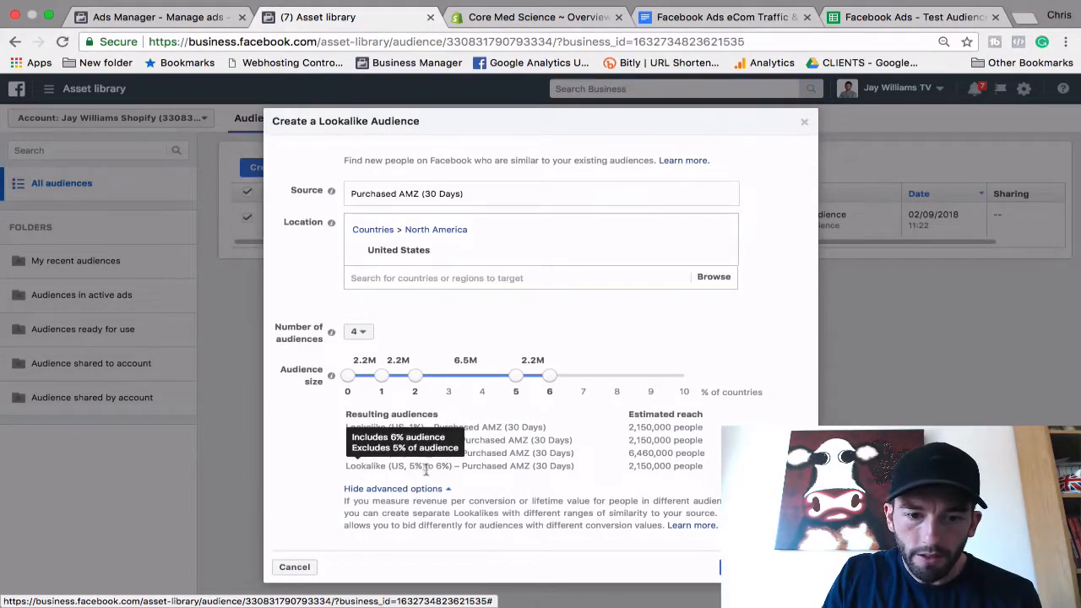
drag(515, 377, 448, 380)
drag(549, 377, 517, 379)
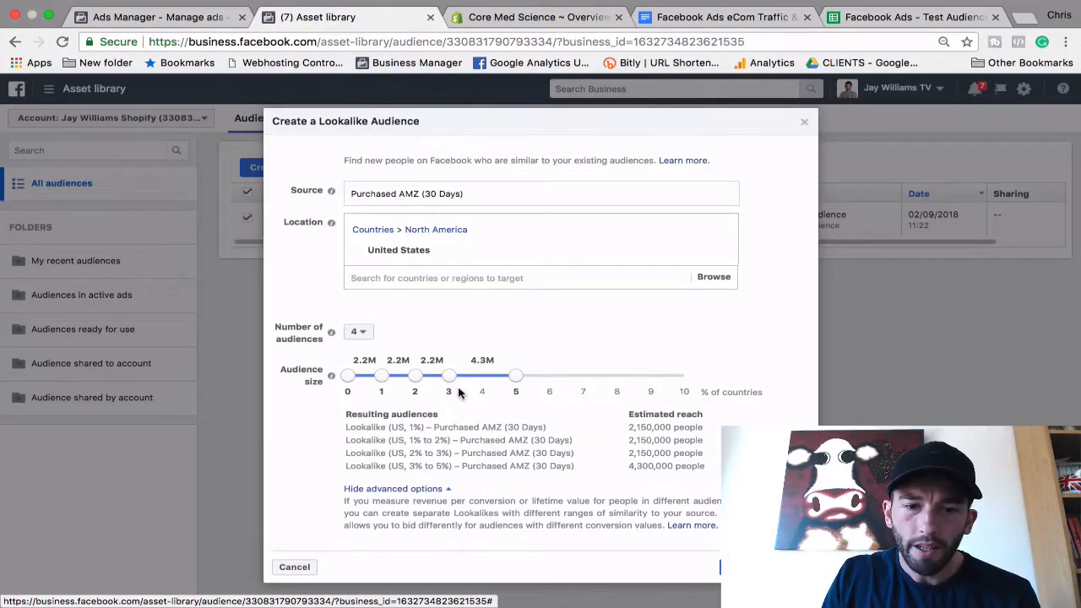
Step: Try ending the last lookalike range at 4% and set its upper boundary back to 5%
mouse_move(449, 377)
mouse_down()
mouse_move(480, 380)
mouse_move(443, 379)
mouse_up()
drag(516, 380, 435, 380)
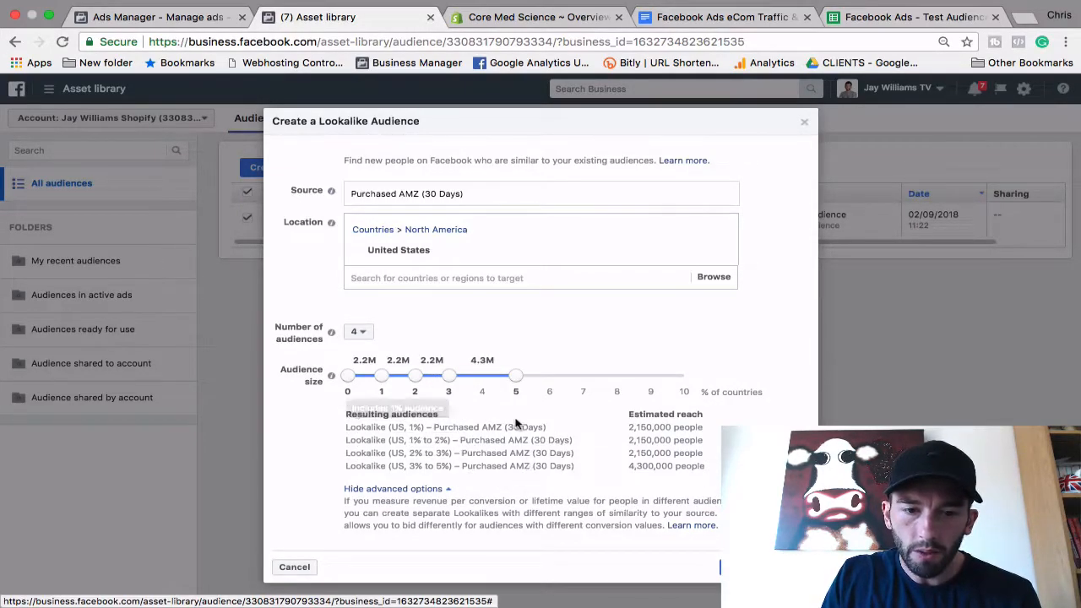
drag(515, 379, 435, 380)
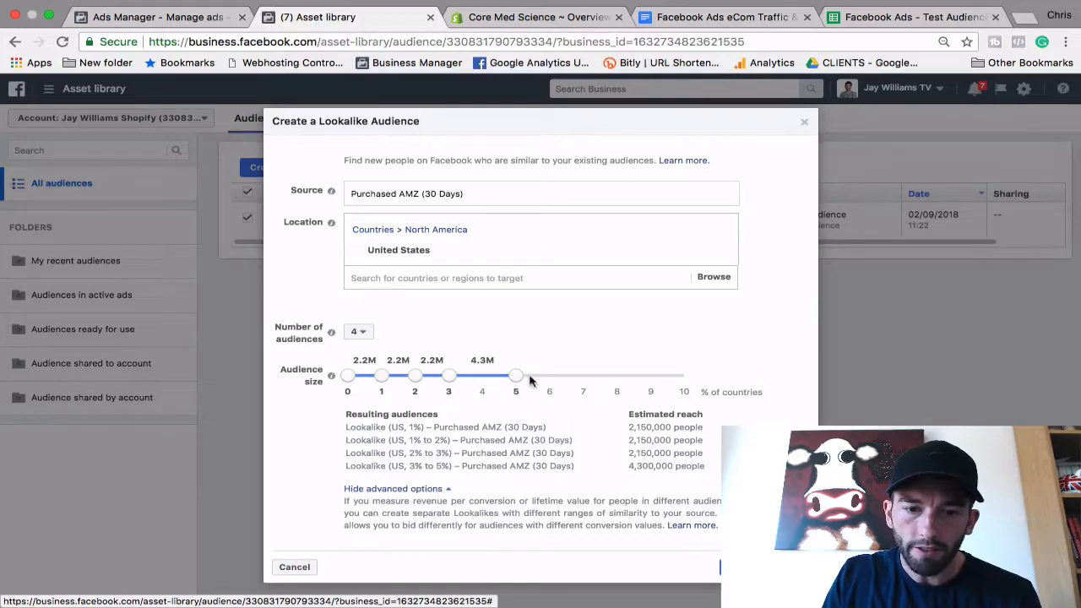
drag(515, 380, 470, 374)
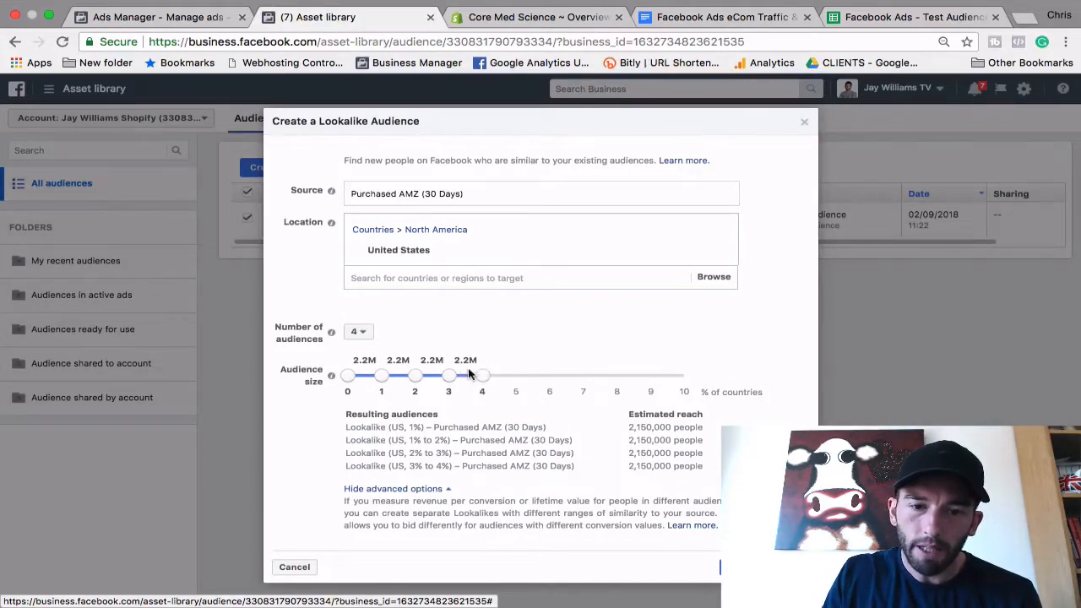
click(514, 377)
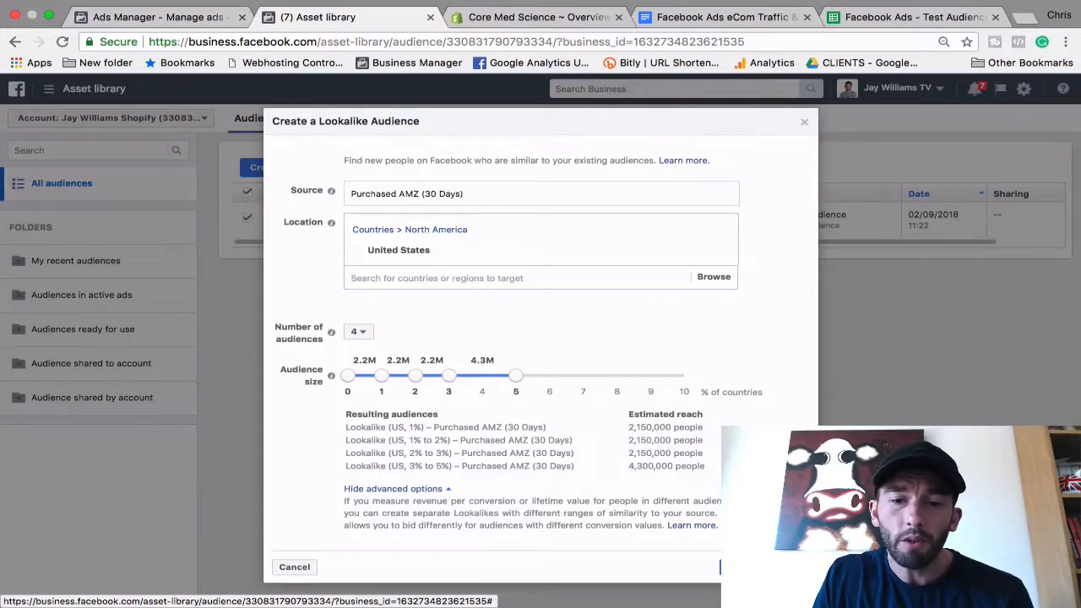
Step: Create the four United States lookalike audiences from Purchased AMZ (30 Days)
scroll(541, 342, down, 1)
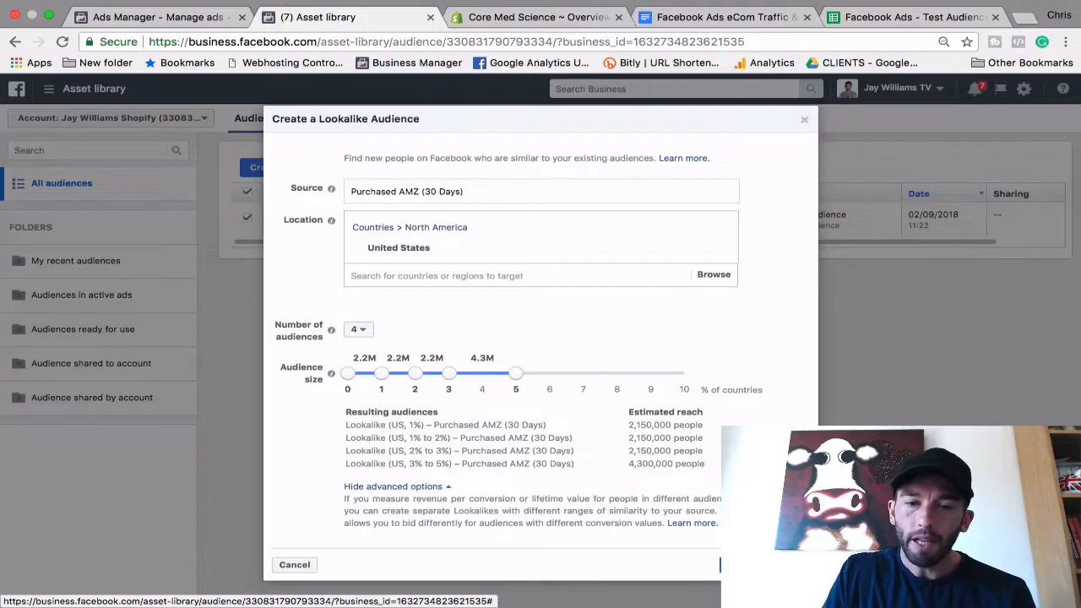
click(764, 565)
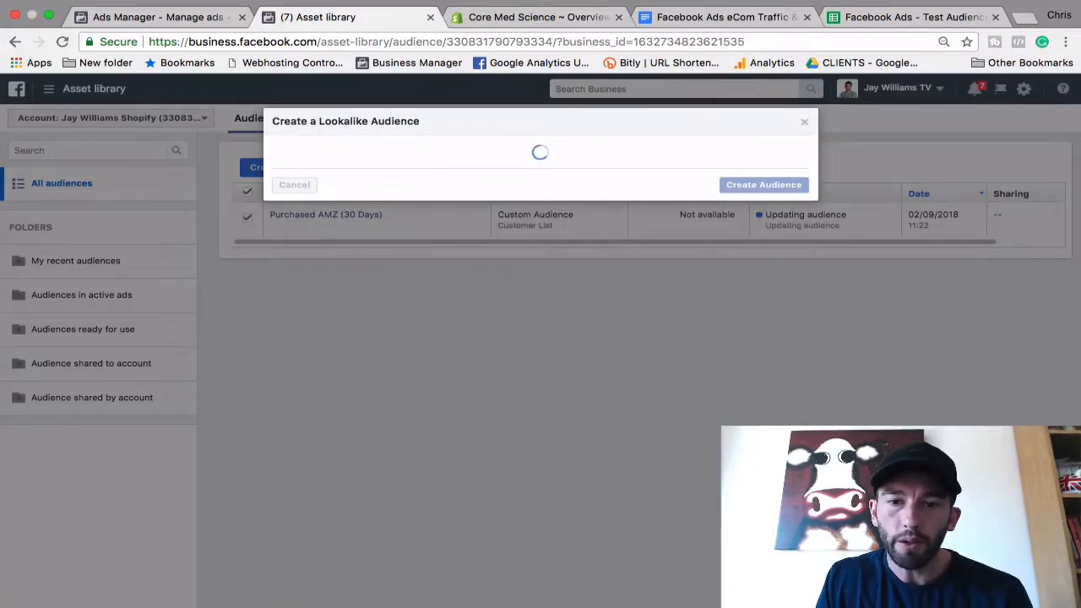